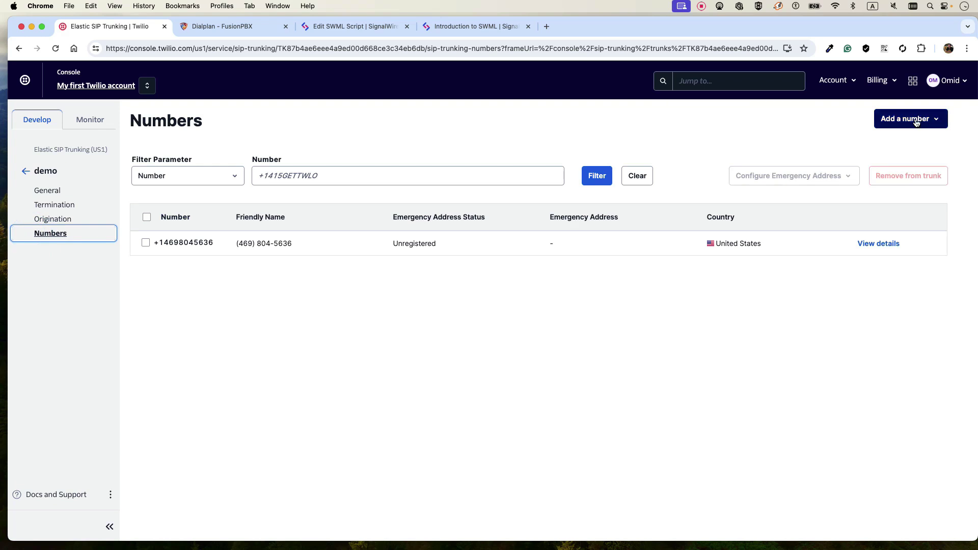
Compare the trunk's phone number in Twilio with the Destination field of the inbound destination in FusionPBX.
click(207, 244)
drag(225, 244, 156, 247)
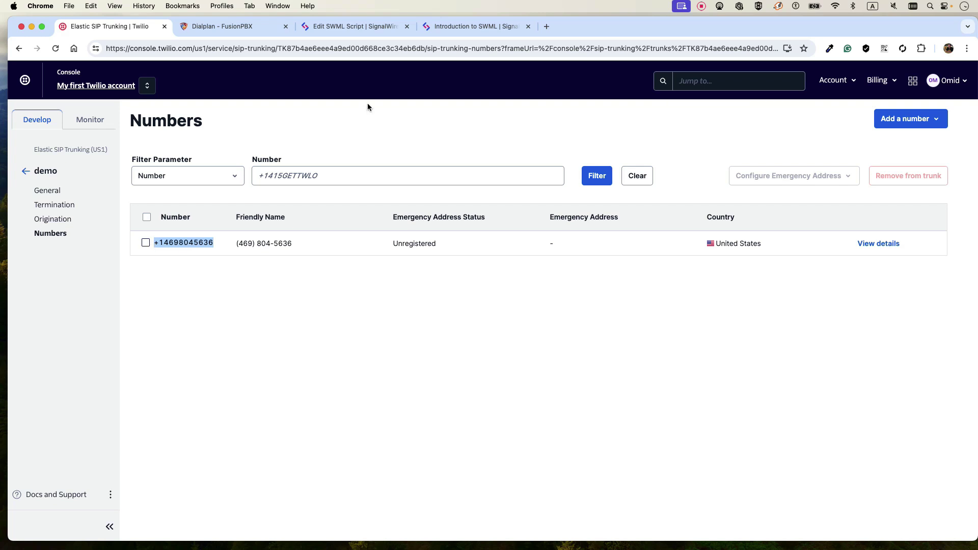
click(250, 31)
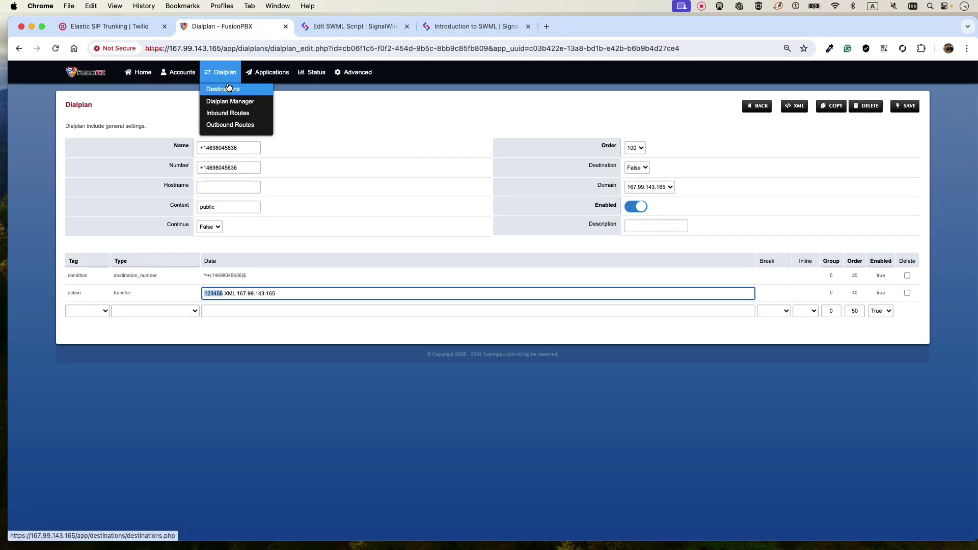
click(227, 88)
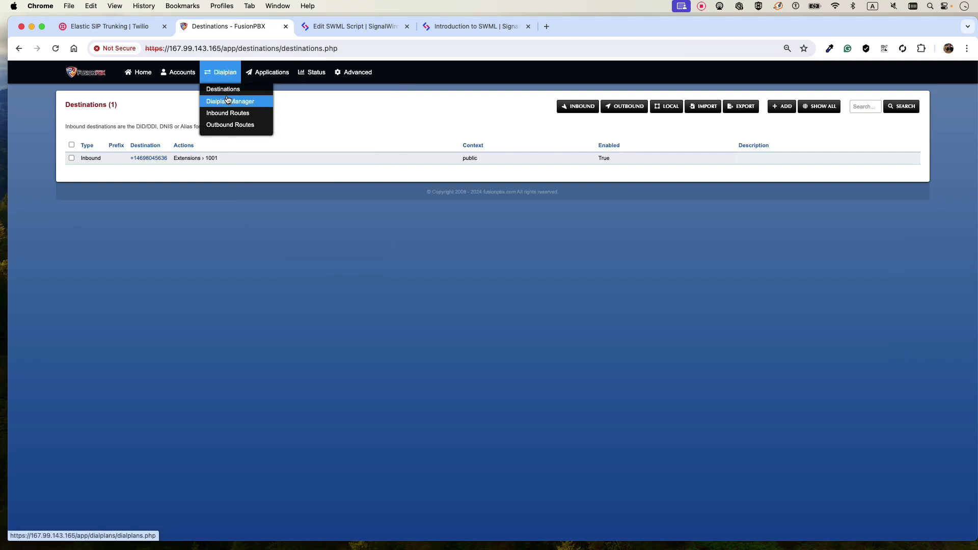
click(127, 159)
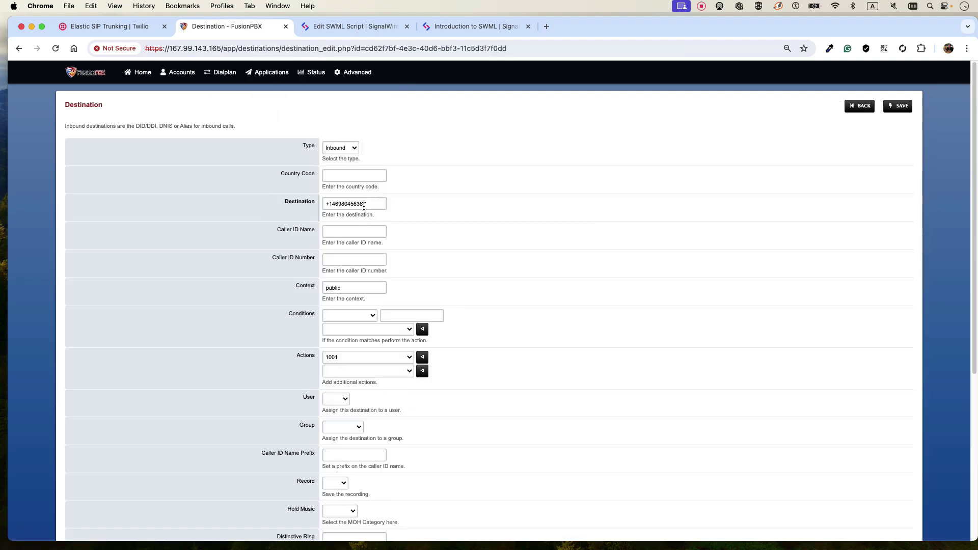
triple_click(382, 203)
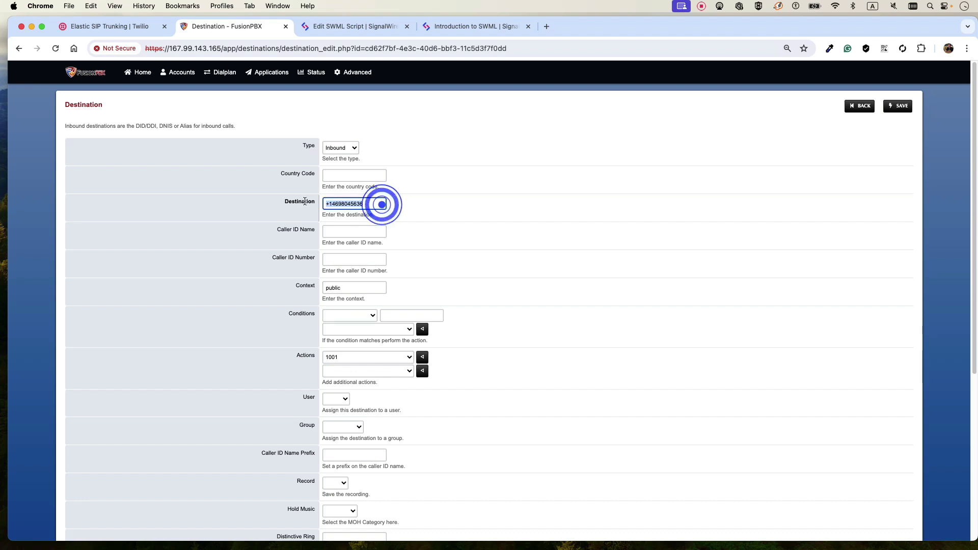
click(121, 26)
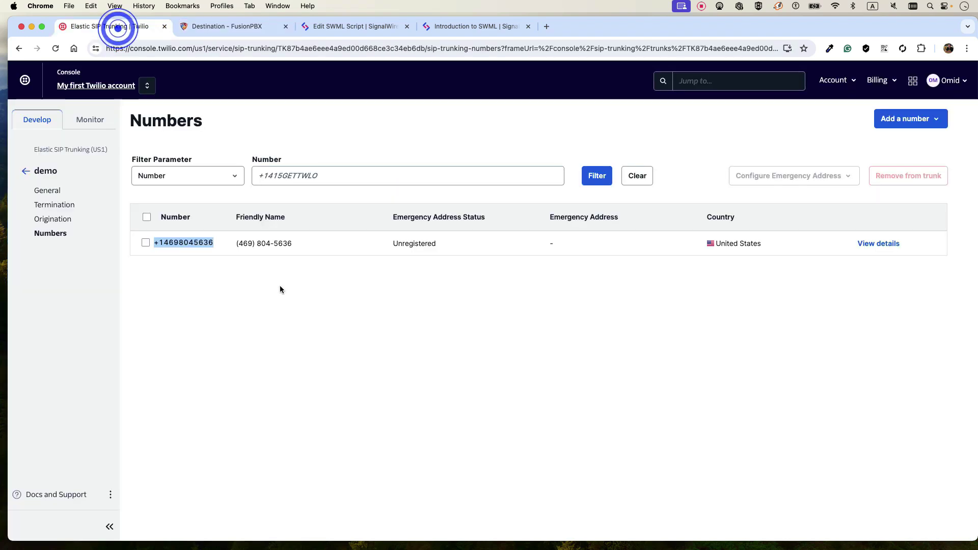
click(228, 31)
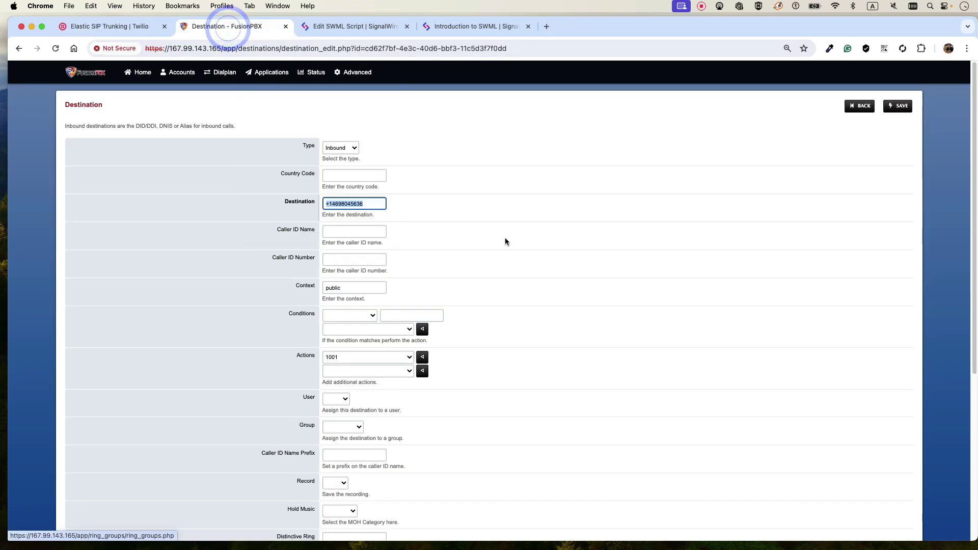
Check which extension the inbound destination's Actions setting routes calls to.
scroll(525, 287, down, 2)
scroll(351, 292, down, 1)
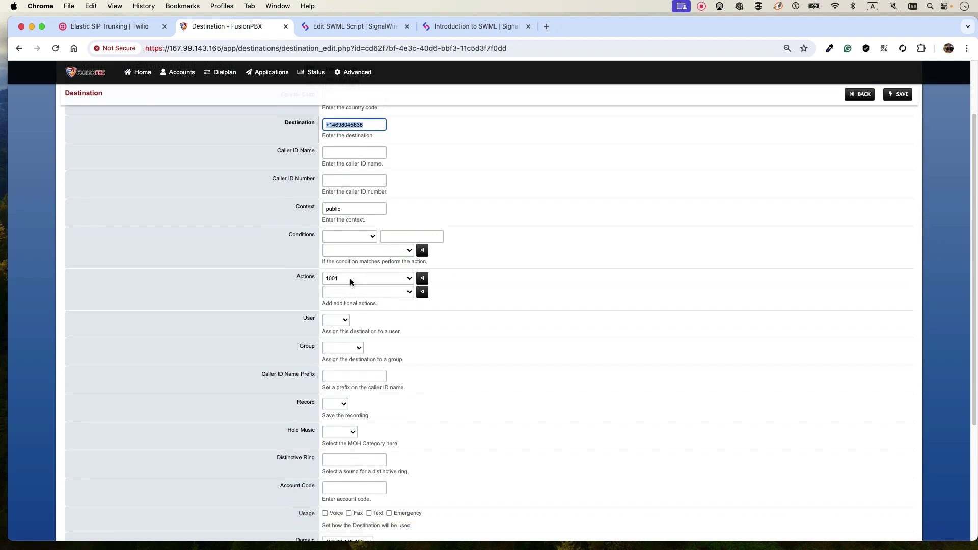
click(350, 279)
click(350, 278)
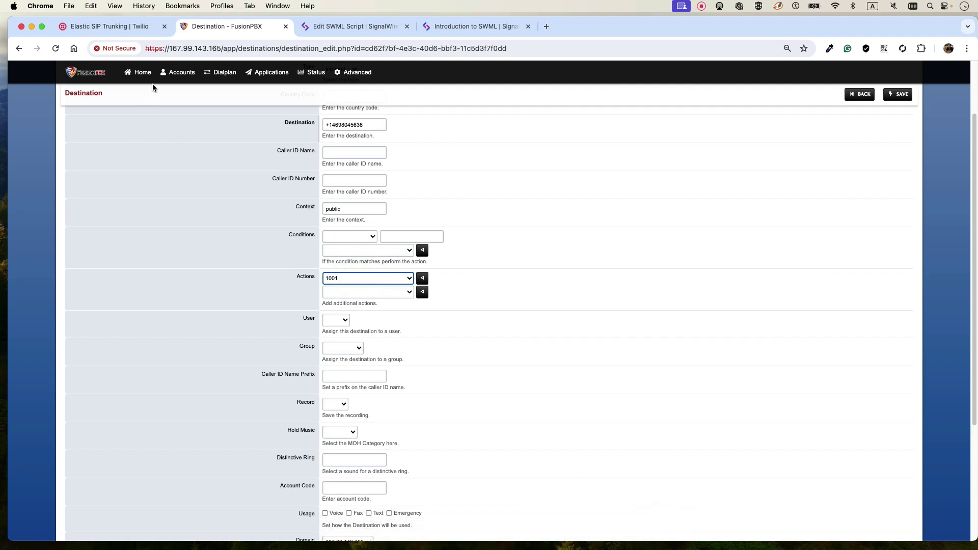
Show the FusionPBX extensions list and bring up the Zoiper5 softphone to check its registered extension.
mouse_move(178, 72)
click(190, 103)
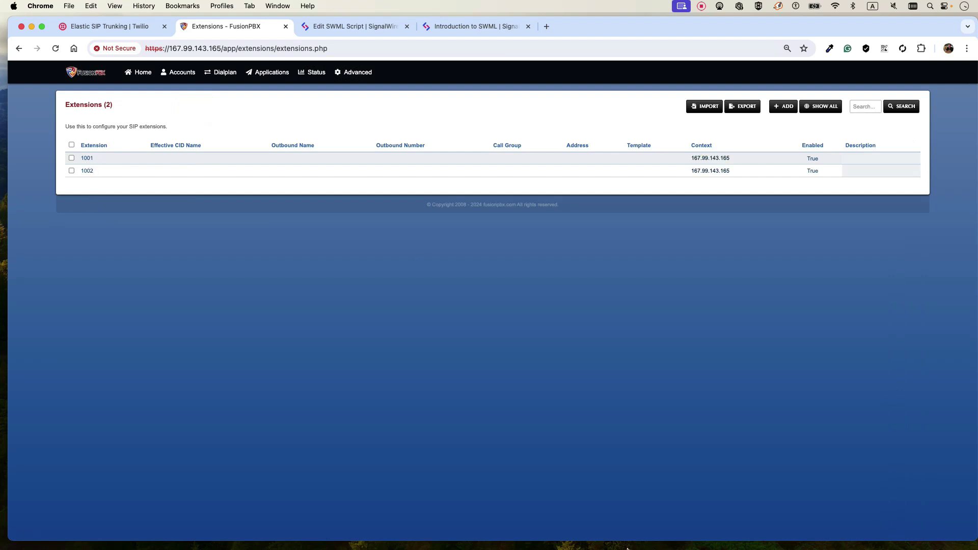
mouse_move(631, 541)
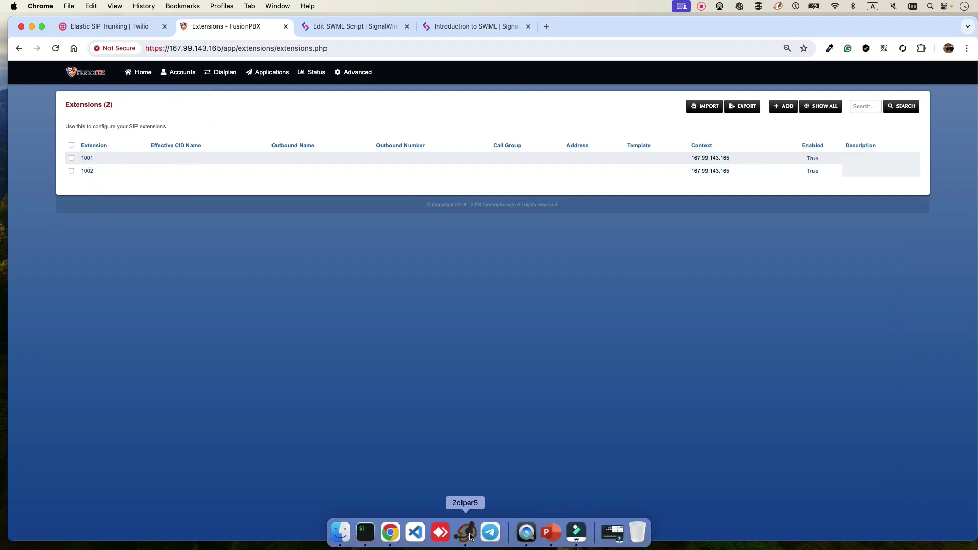
click(468, 533)
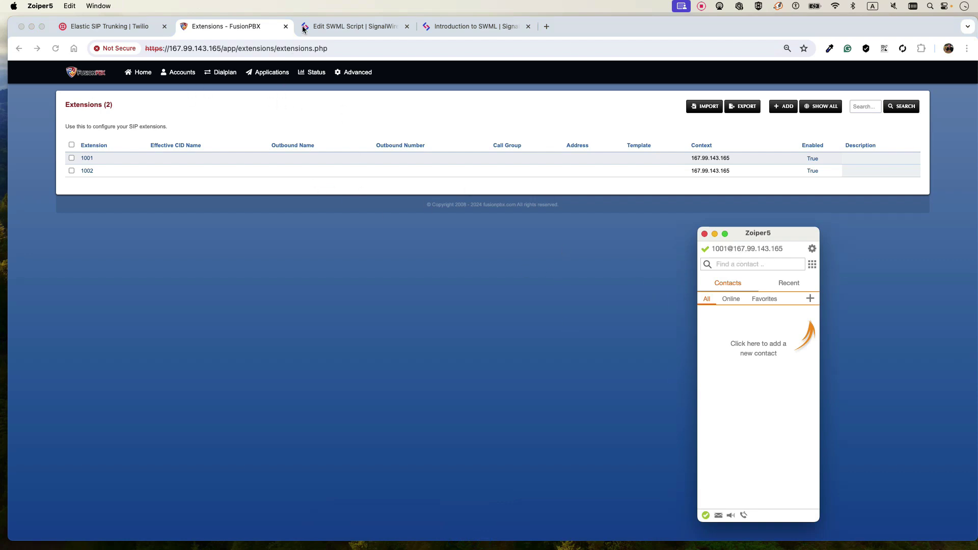
Switch to PowerPoint to view the SignalWire AI Agent call-flow slide full screen, and return to the browser.
mouse_move(638, 542)
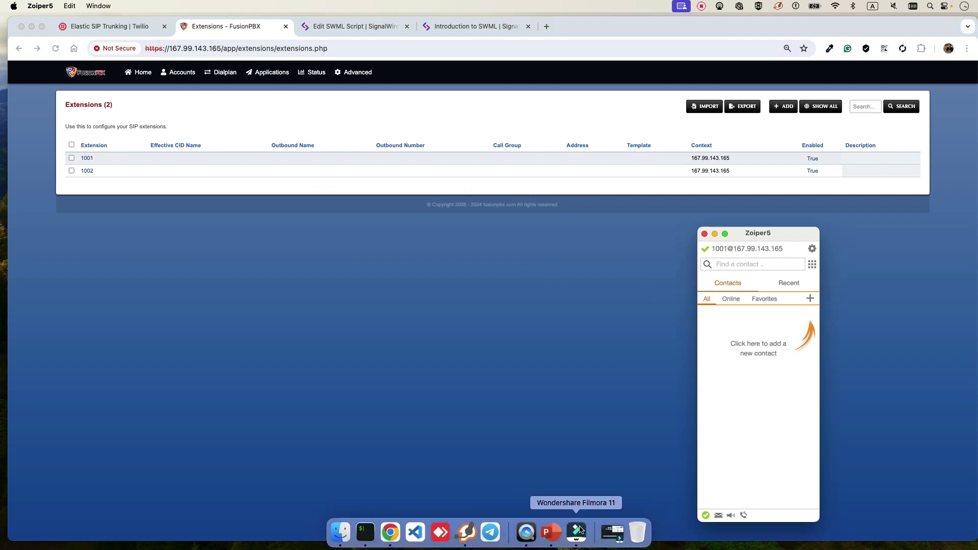
click(557, 531)
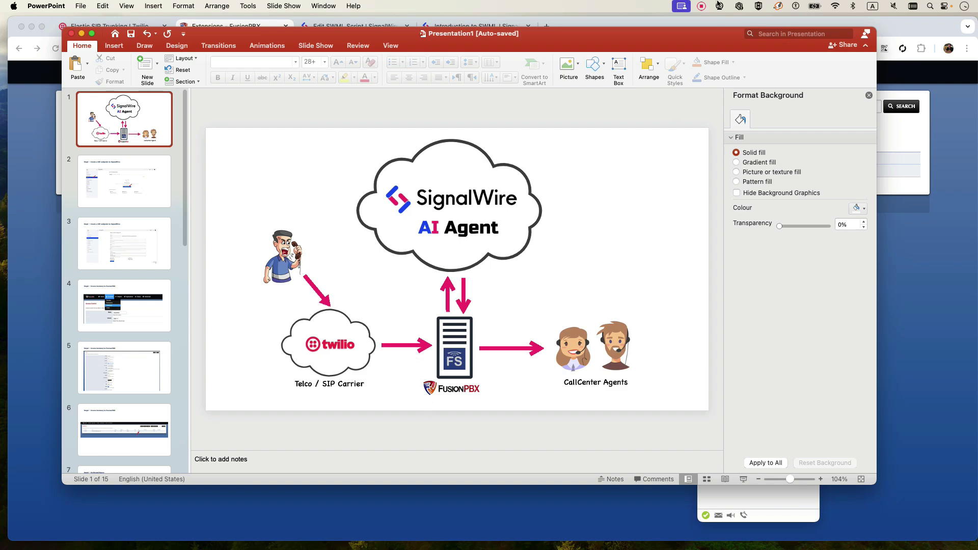
key(super+shift+Return)
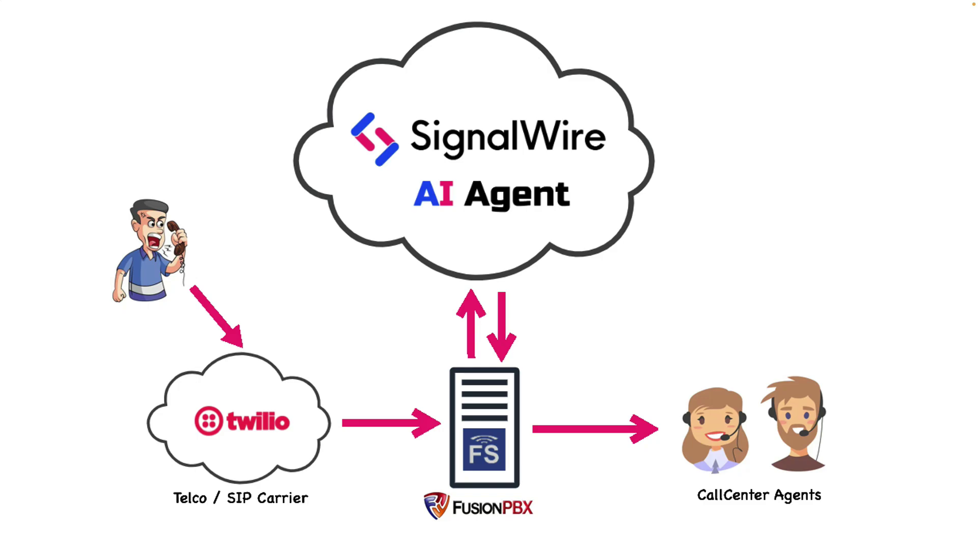
key(Escape)
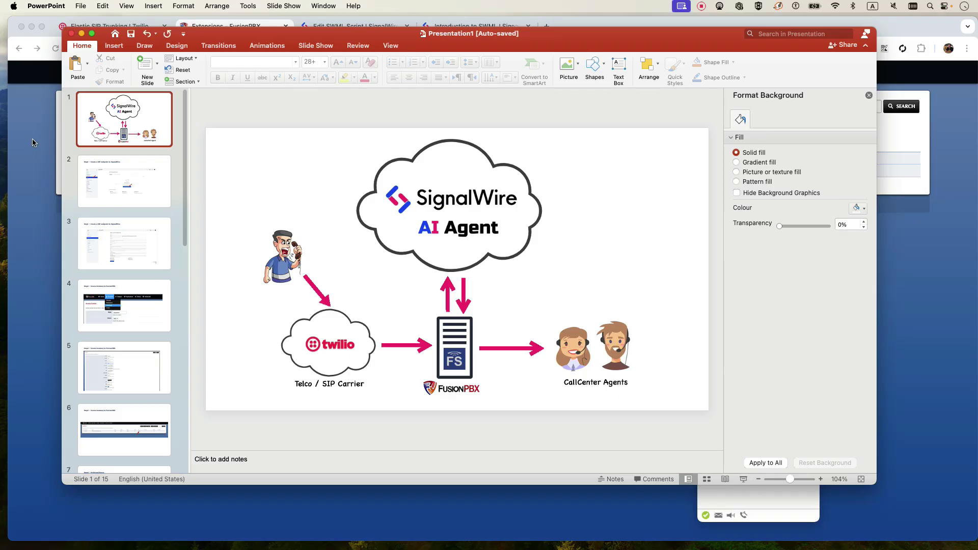
click(32, 143)
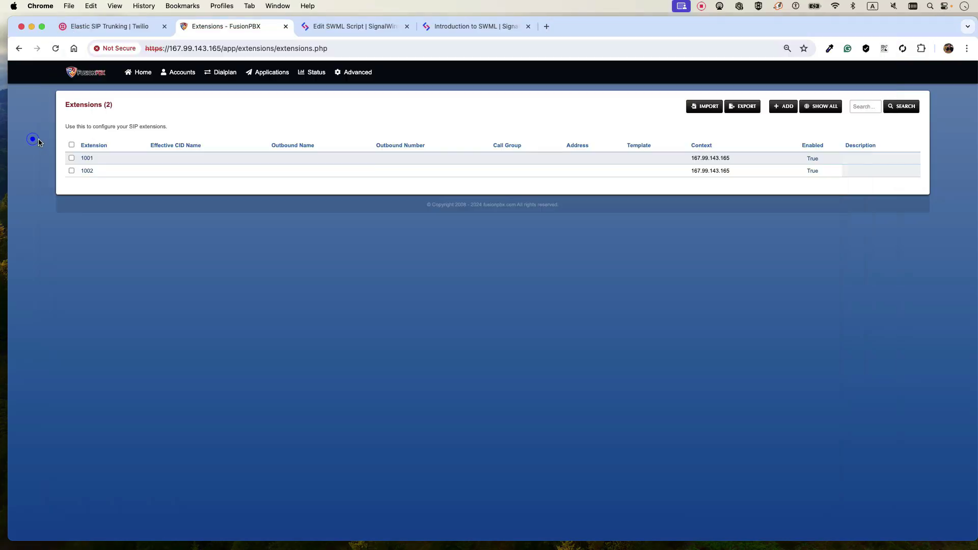
Open the existing SIP endpoint in SignalWire and review its username, call handler and SWML script settings.
click(339, 26)
click(40, 181)
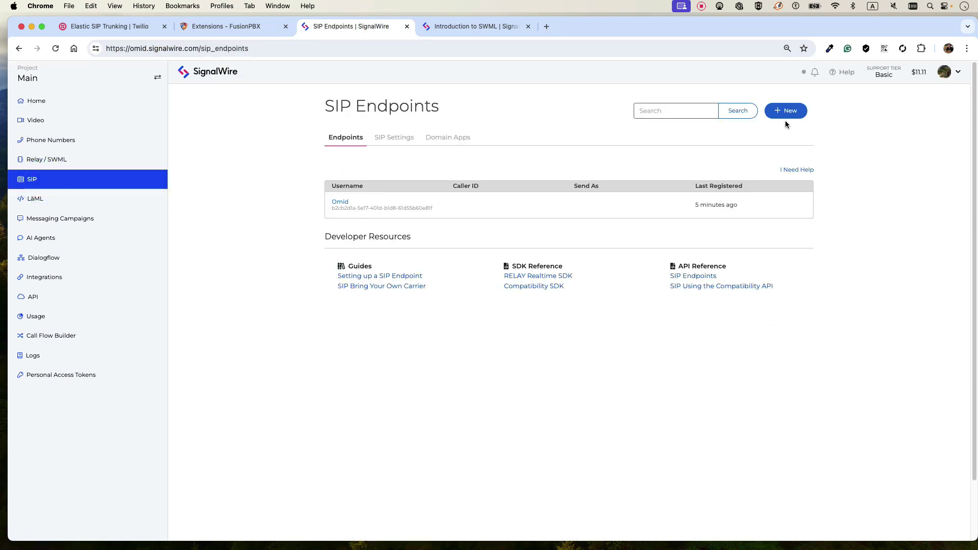
click(340, 200)
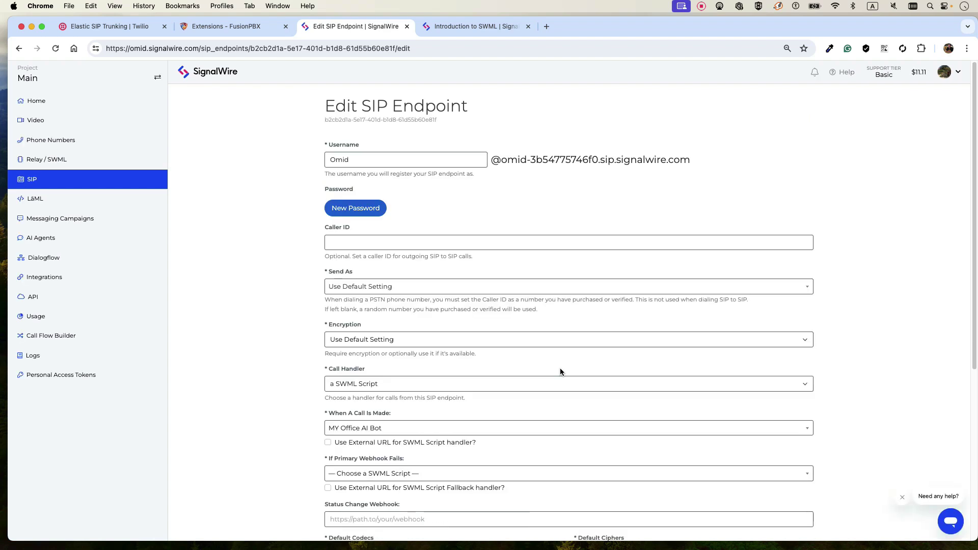
scroll(561, 372, down, 2)
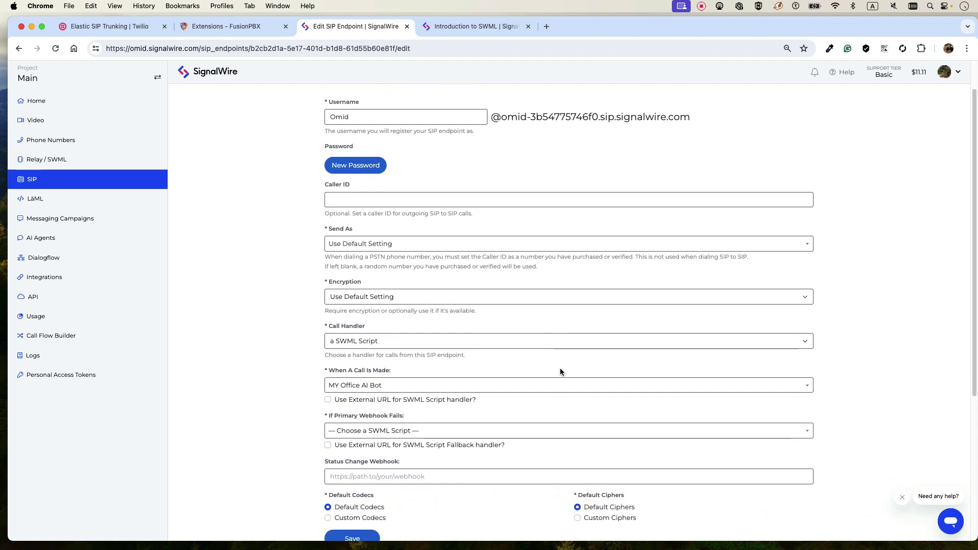
scroll(410, 389, down, 1)
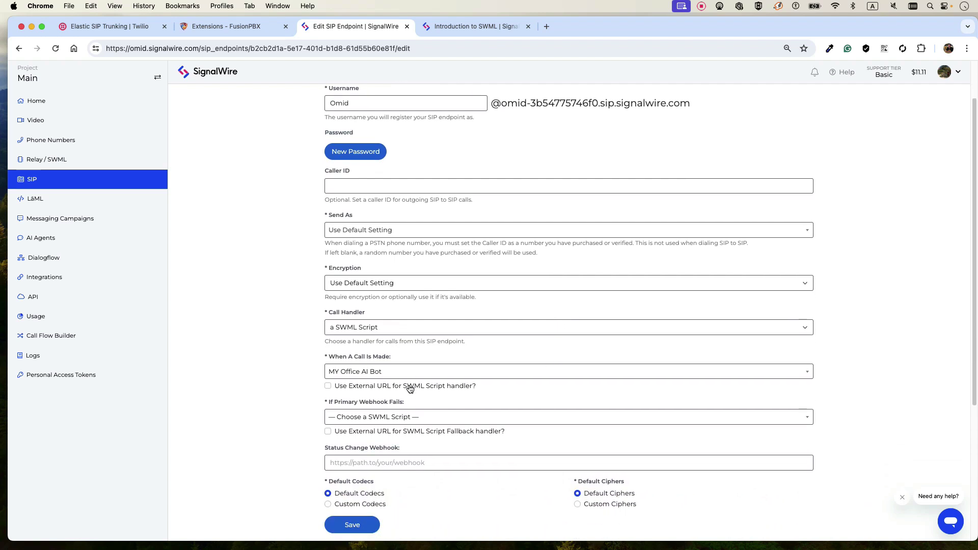
scroll(410, 389, up, 3)
double_click(362, 158)
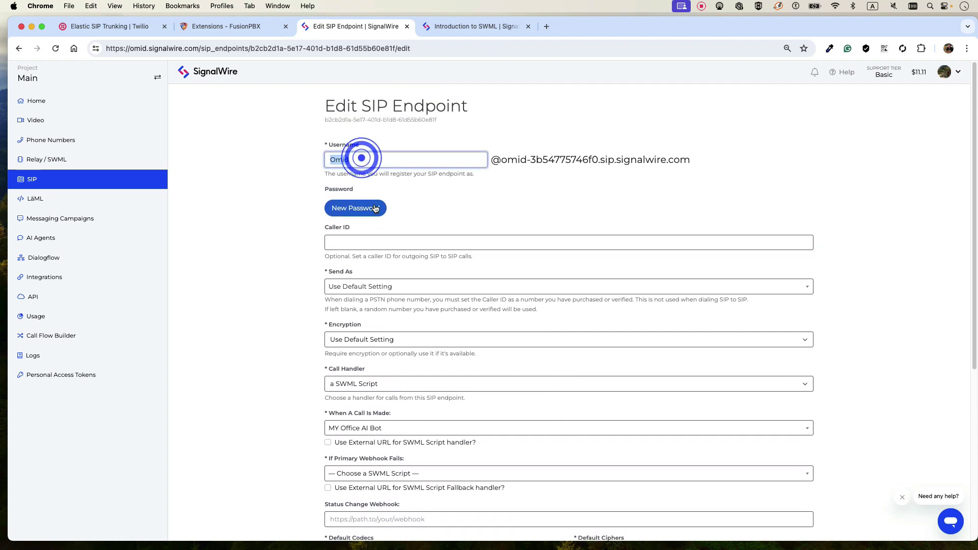
Open the SignalWire gateway's settings from the FusionPBX gateways list.
click(224, 26)
mouse_move(222, 81)
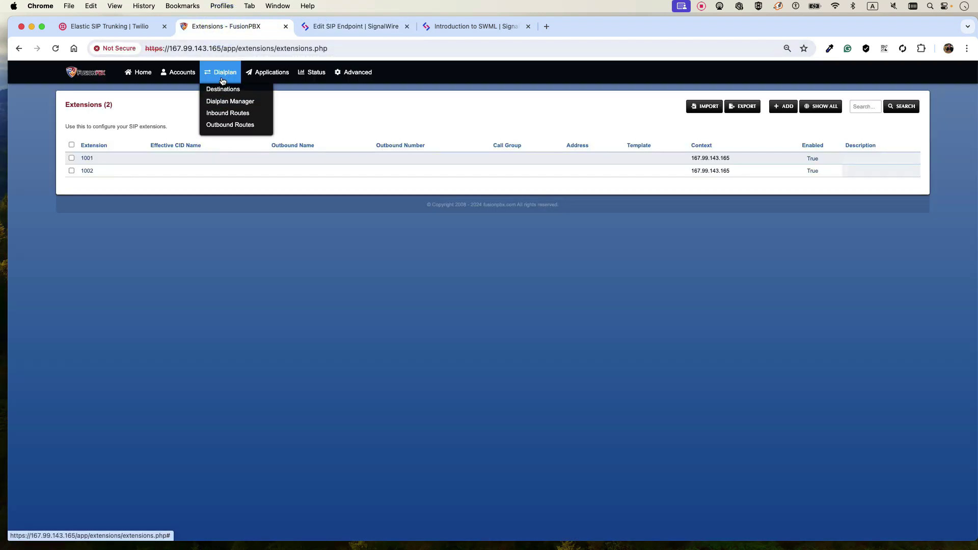
mouse_move(178, 72)
click(185, 113)
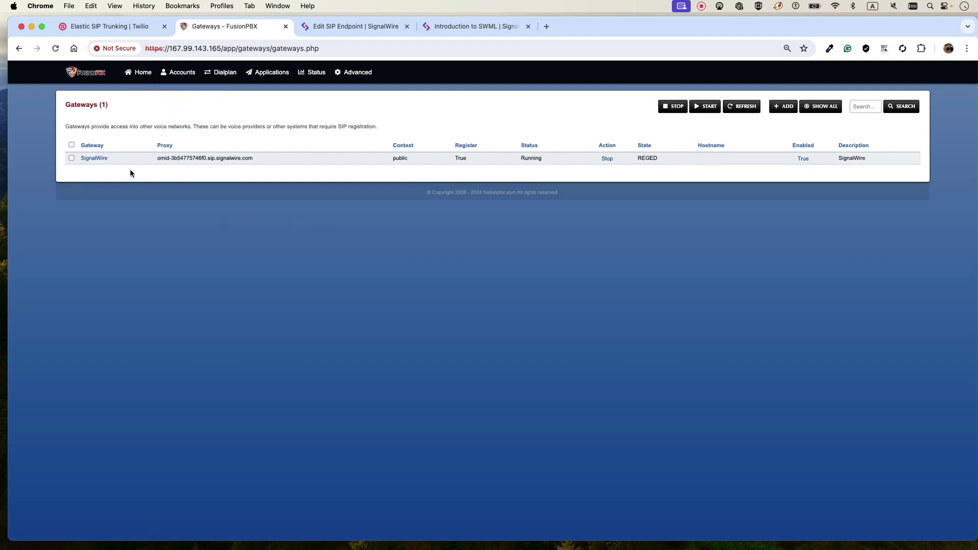
click(96, 162)
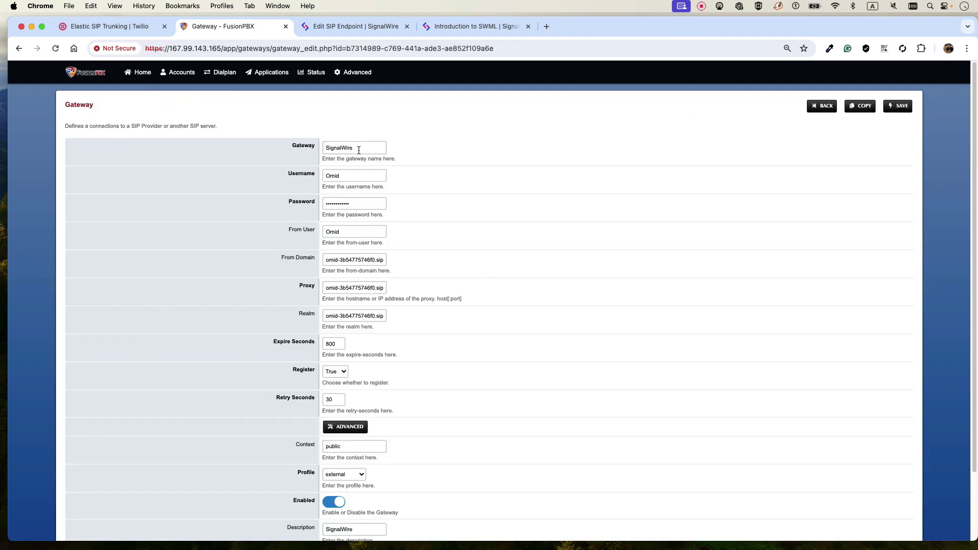
Review the gateway's name, username, password, from-user, from-domain and proxy fields.
click(363, 148)
scroll(346, 179, down, 1)
click(347, 165)
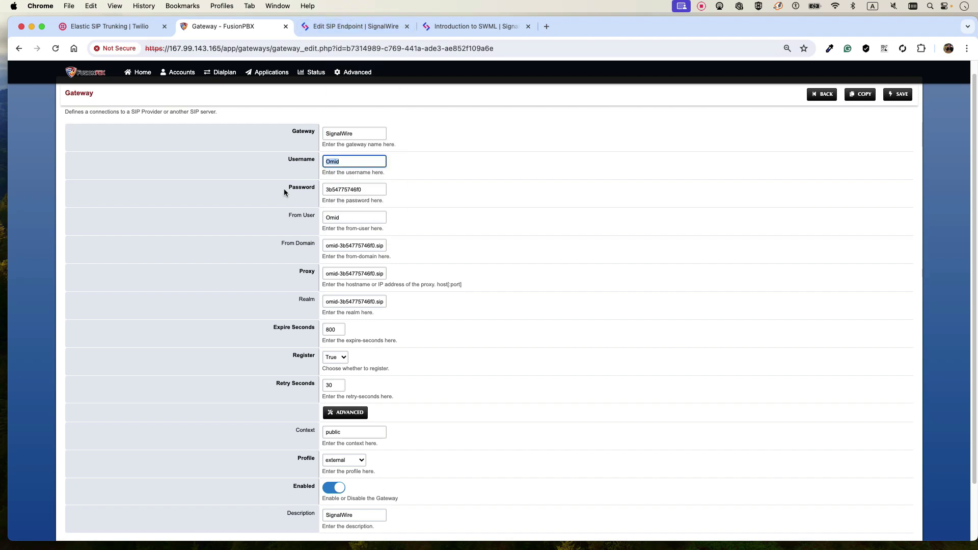
click(252, 188)
scroll(254, 194, down, 1)
double_click(357, 218)
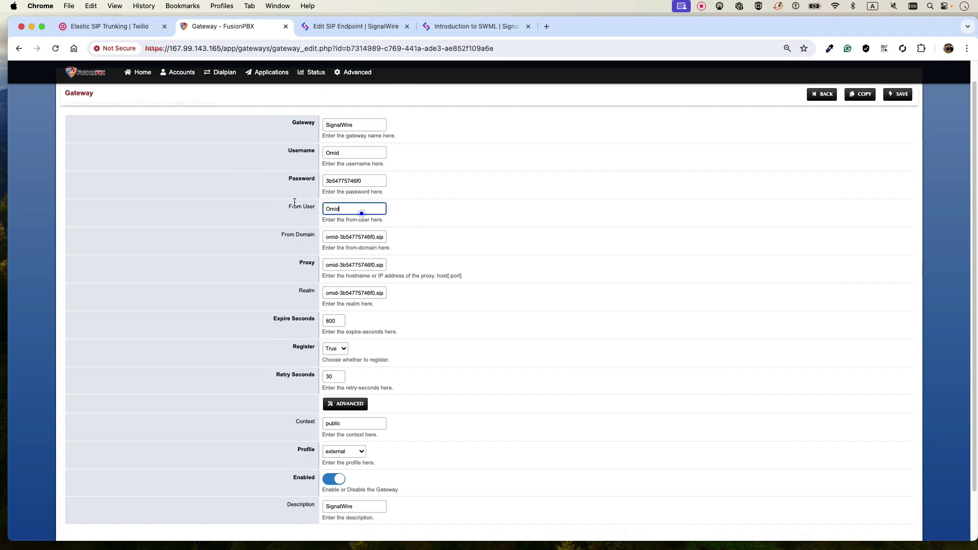
triple_click(338, 237)
triple_click(339, 265)
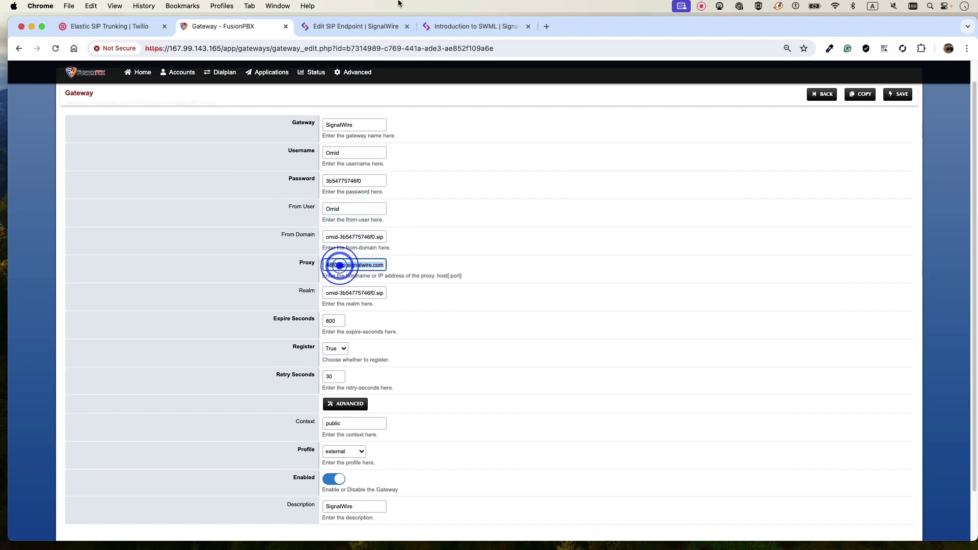
Check the SIP endpoint's domain and username in SignalWire against the gateway's credentials.
click(375, 26)
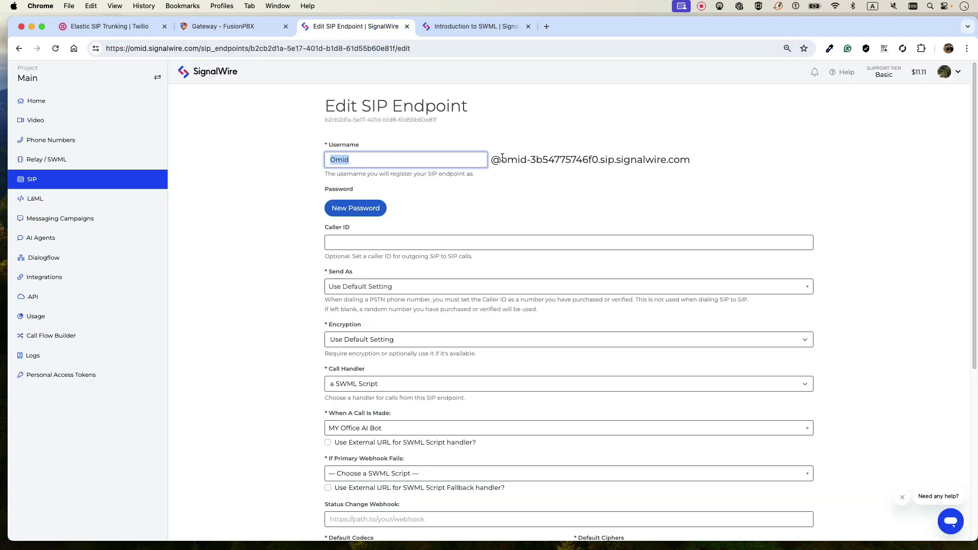
drag(503, 158, 702, 168)
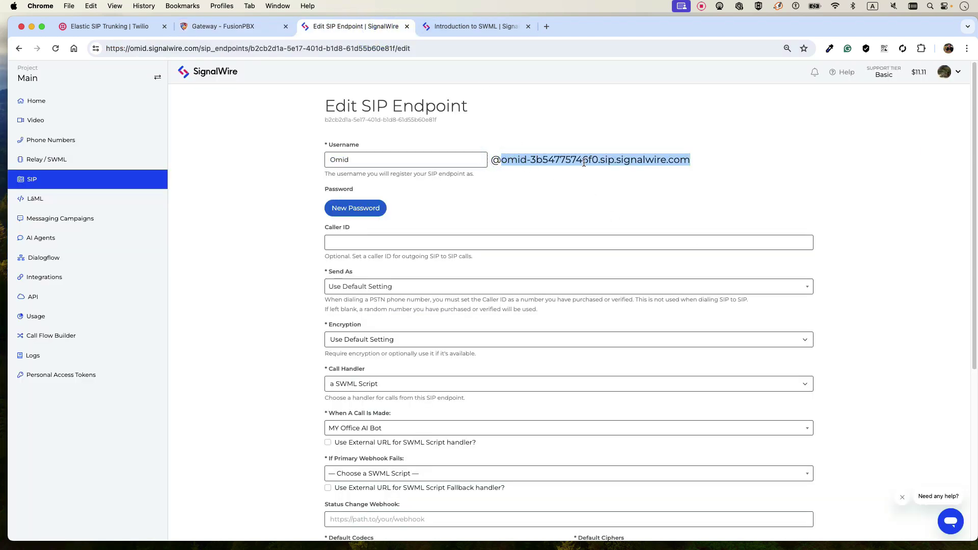
triple_click(399, 162)
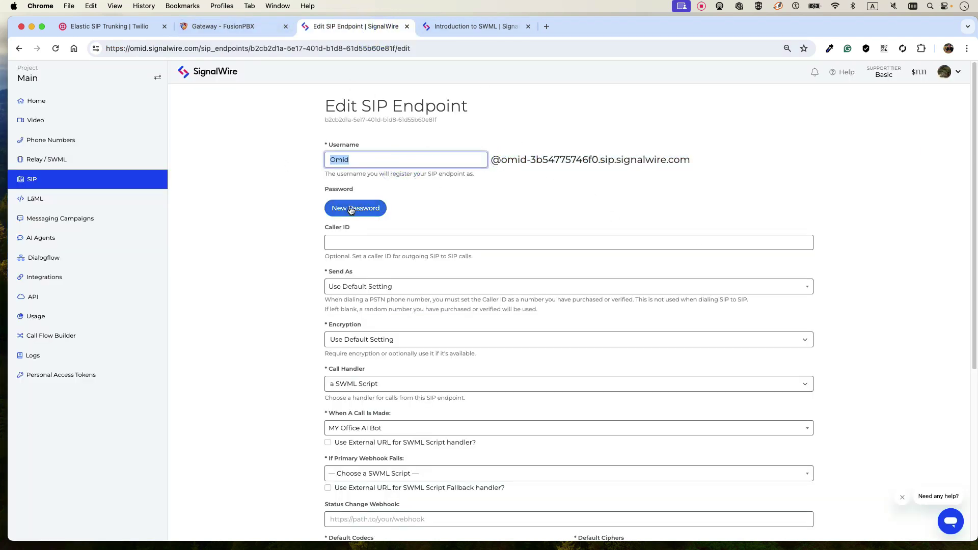
Review the FusionPBX gateway's context and description, and return to the gateways list to check its registration state.
click(227, 26)
scroll(487, 358, down, 3)
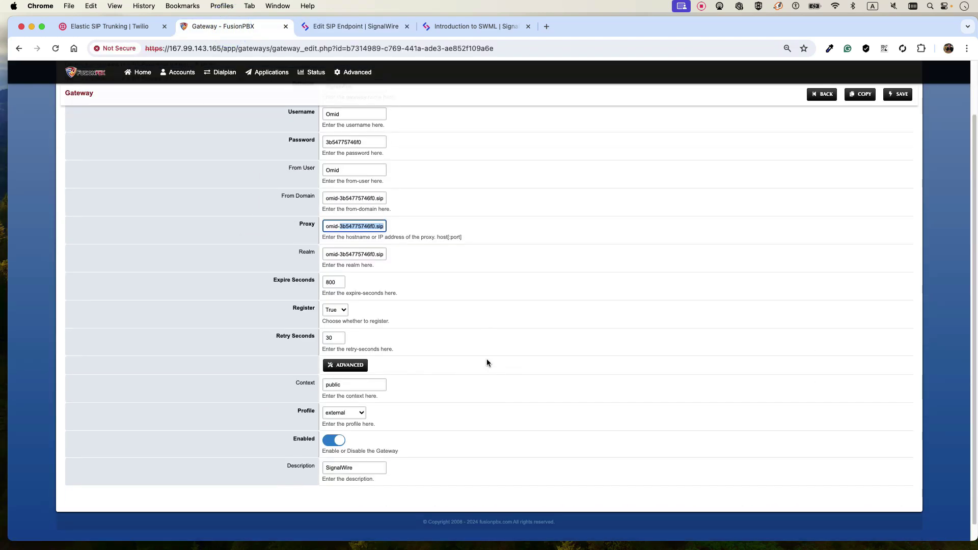
double_click(371, 368)
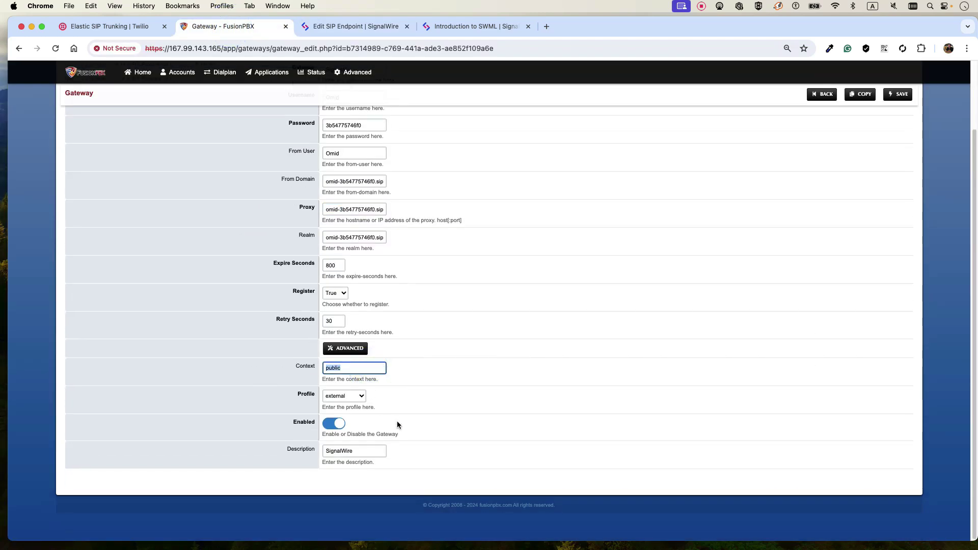
double_click(360, 451)
scroll(582, 245, up, 3)
click(178, 72)
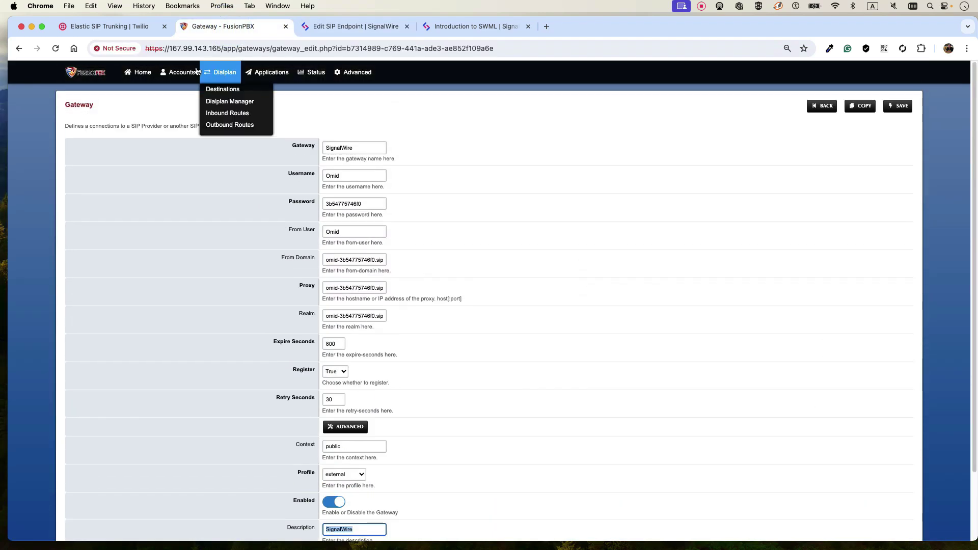
click(177, 113)
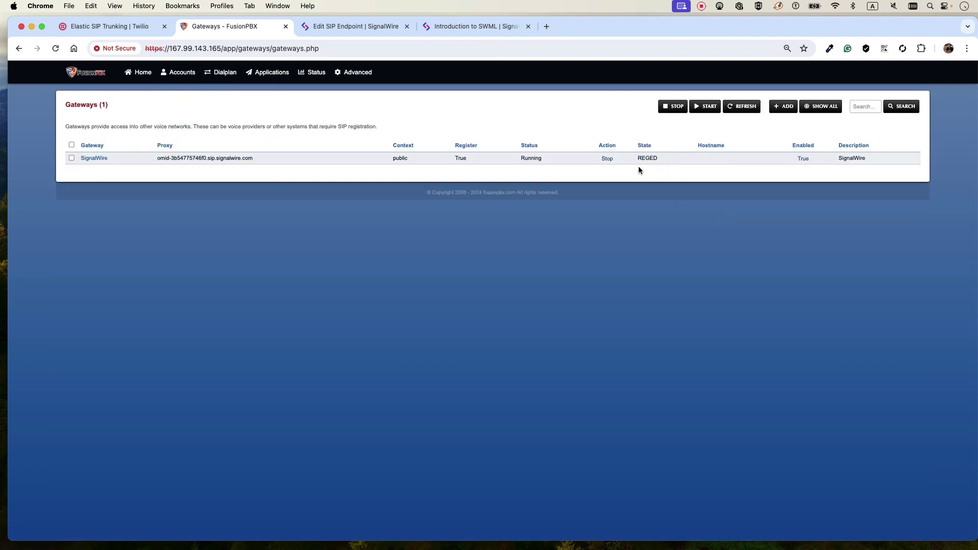
Check the SIP endpoint's last registered time in SignalWire's SIP endpoints list.
click(351, 28)
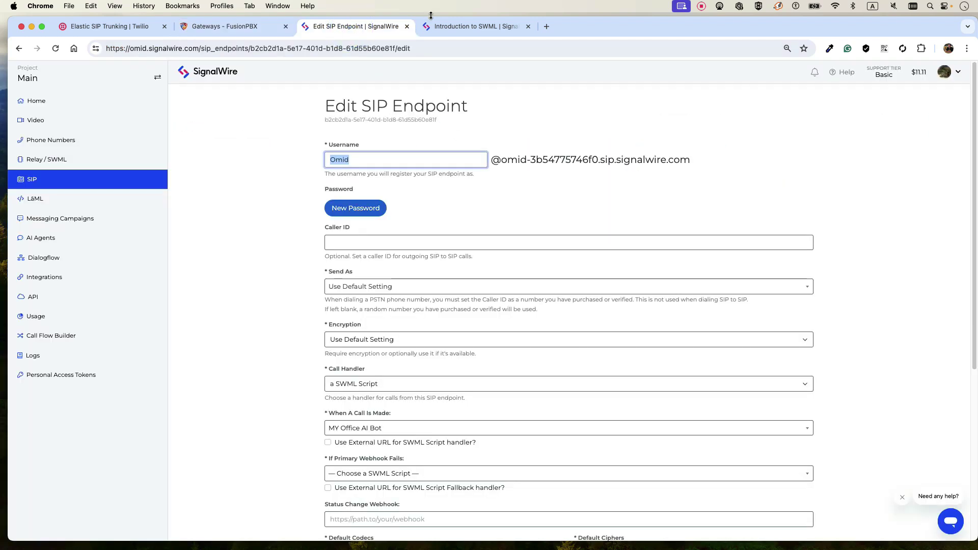
click(453, 26)
click(258, 26)
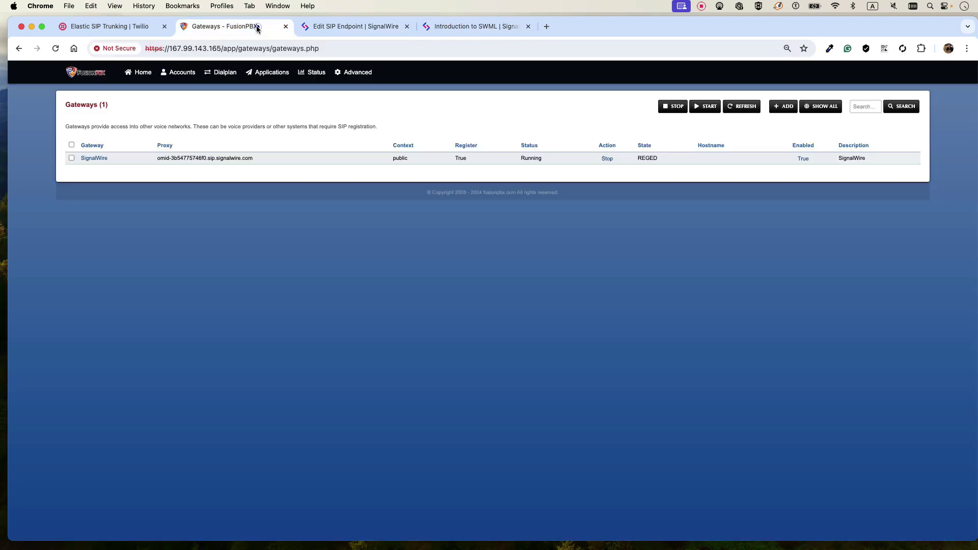
click(350, 27)
click(55, 185)
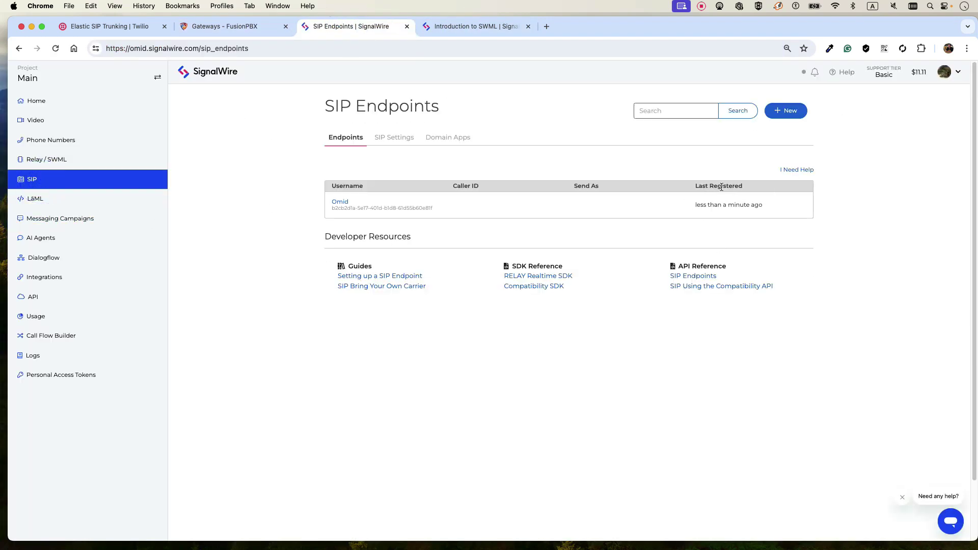
drag(763, 204, 690, 201)
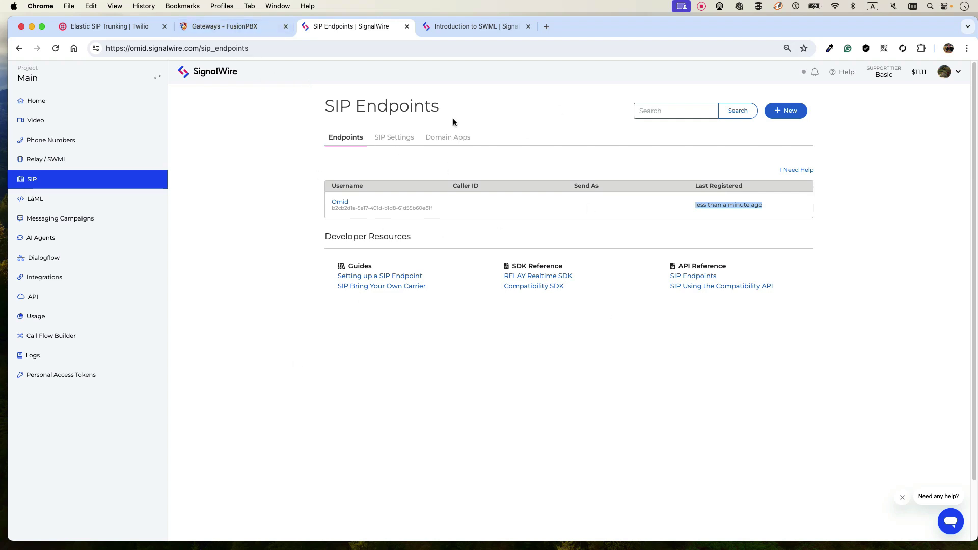
Start adding a new outbound route in FusionPBX.
click(244, 27)
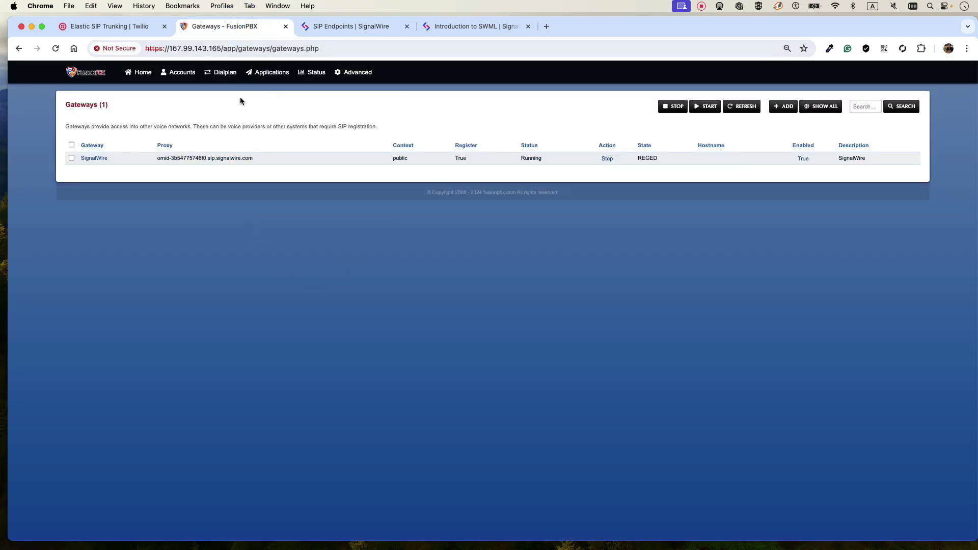
mouse_move(225, 79)
click(235, 125)
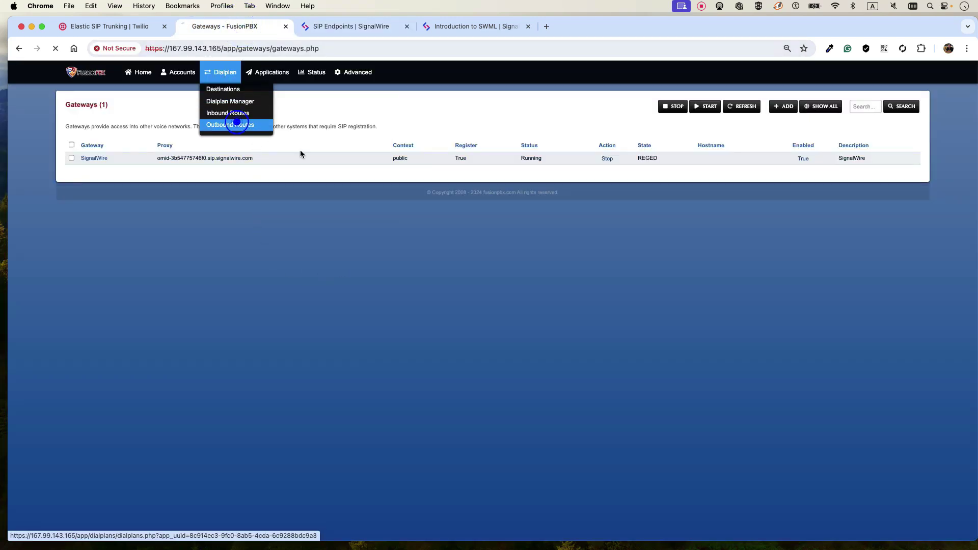
click(741, 108)
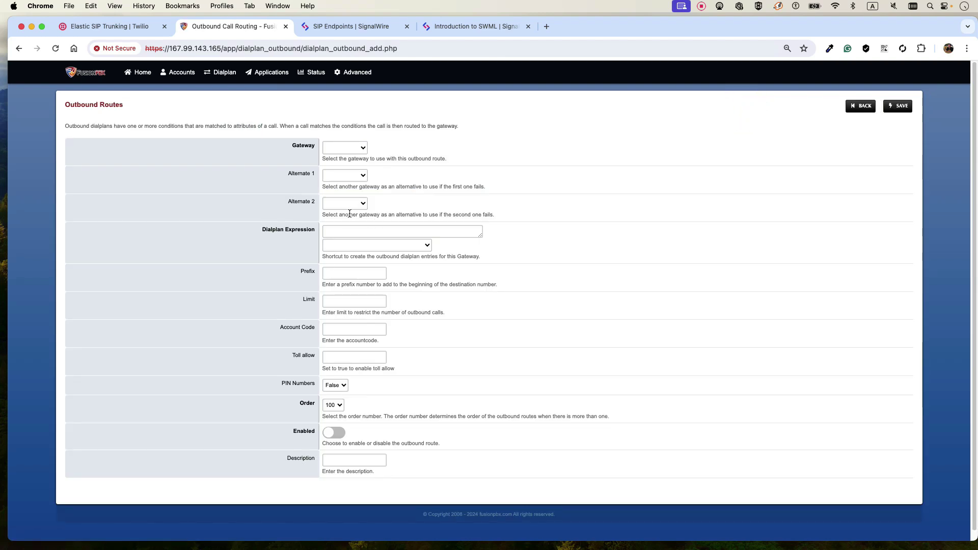
Give the outbound route dialplan expression ^123456$, gateway SignalWire and description To_SignalWire, and bring up the Zoiper5 softphone.
click(341, 233)
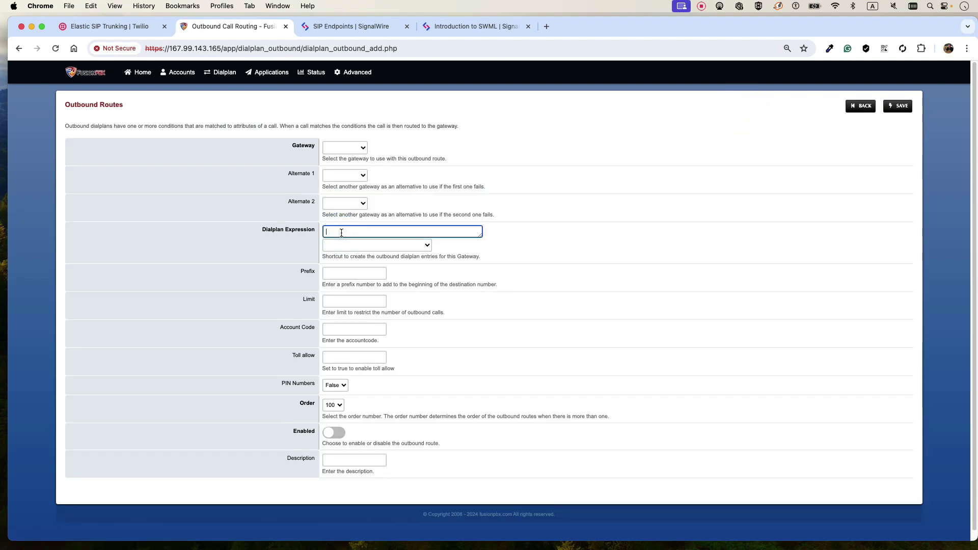
text(^123456$)
click(350, 149)
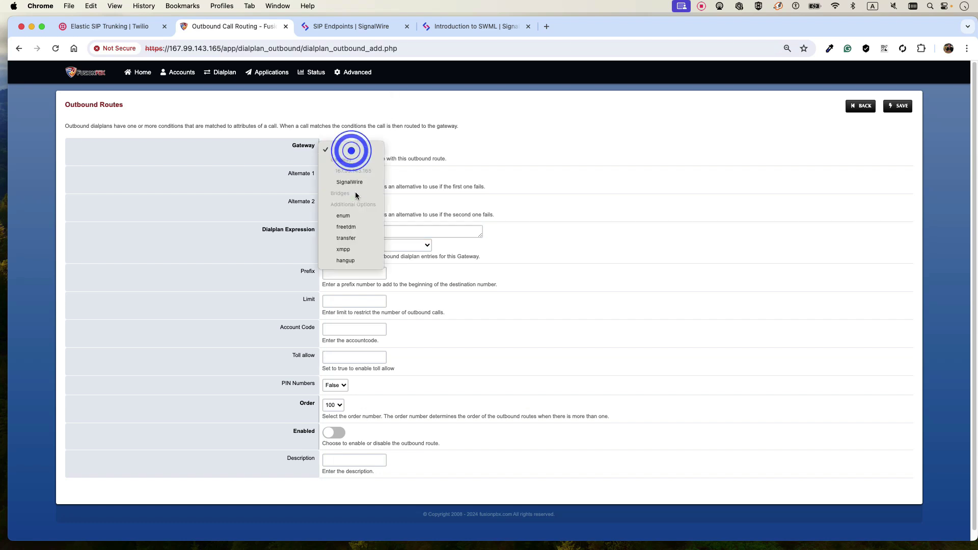
click(354, 183)
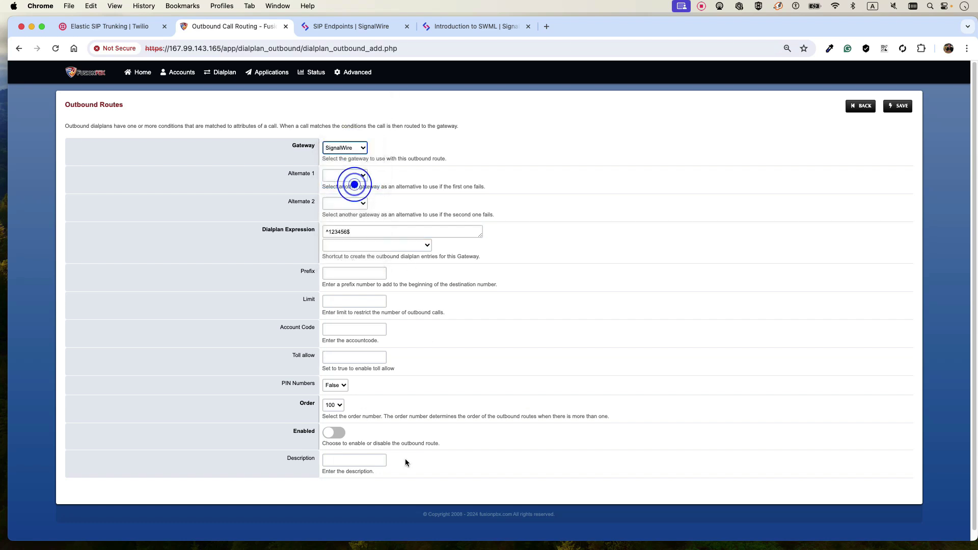
click(336, 463)
text(Ti)
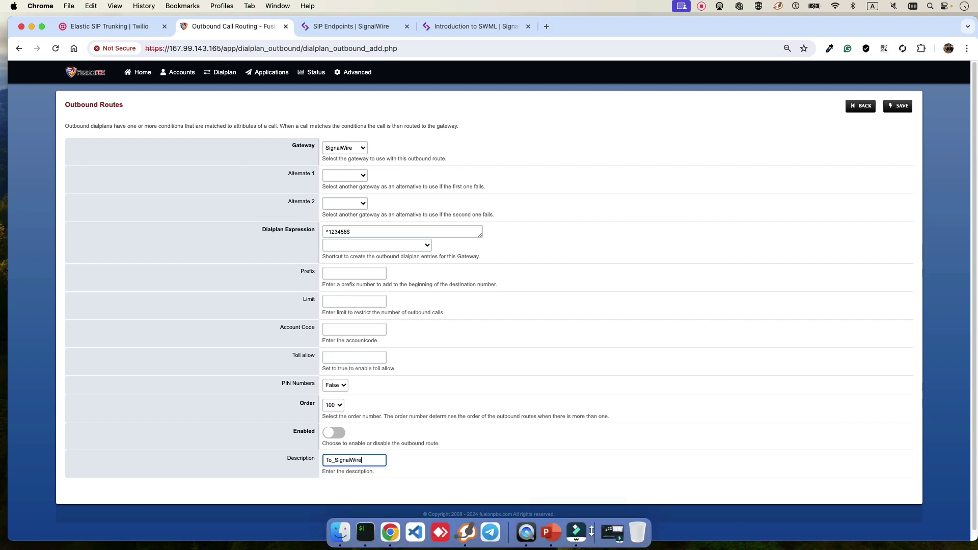
click(469, 532)
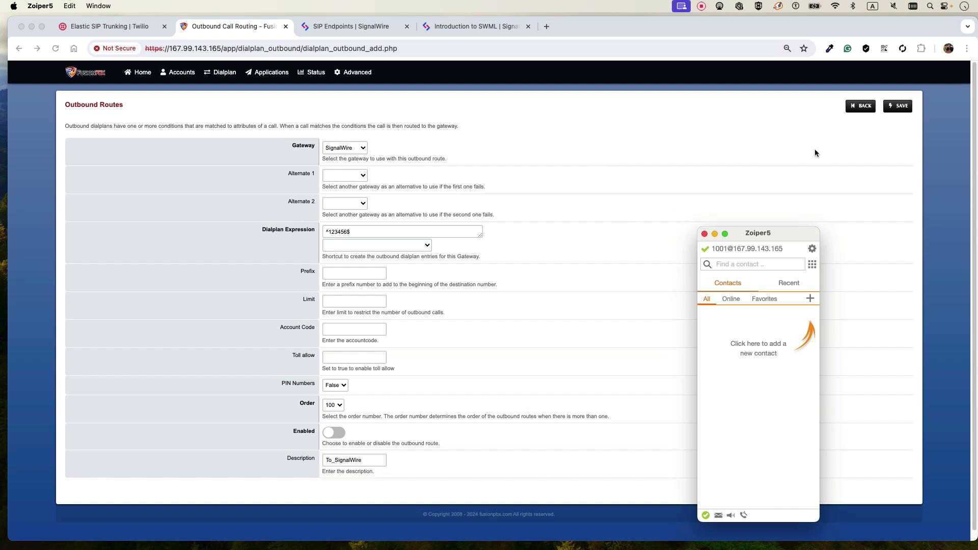
Open the SIP endpoint's settings in SignalWire and choose an AI Agent as its call handler.
click(348, 27)
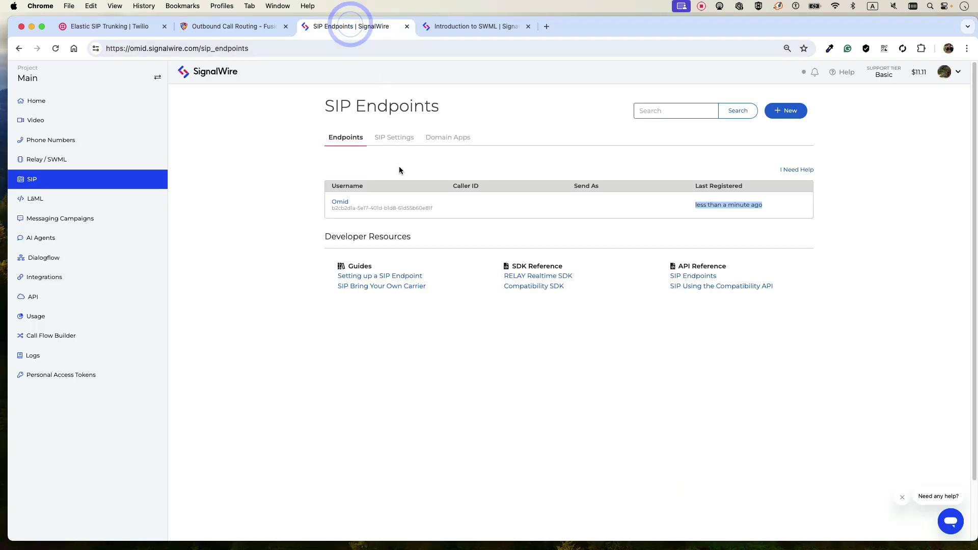
click(341, 202)
scroll(450, 332, down, 2)
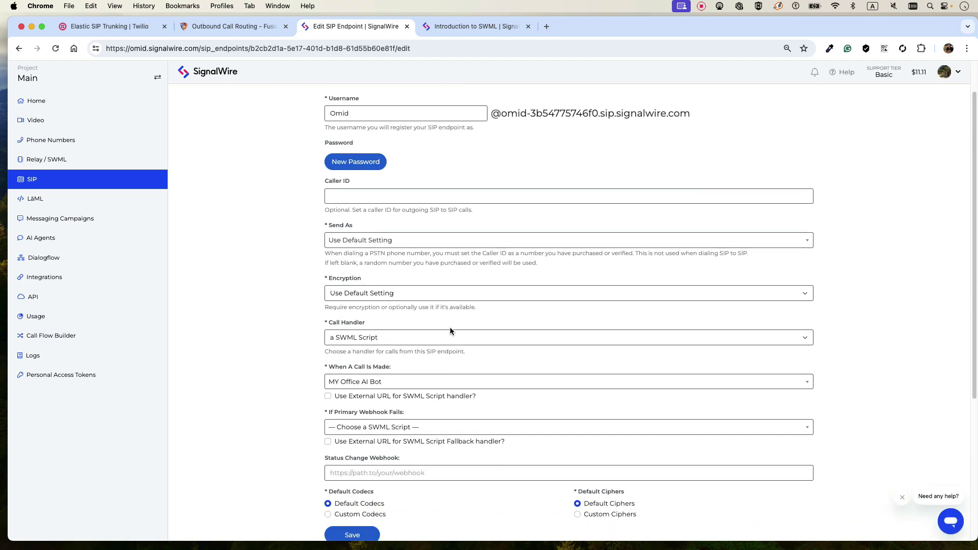
scroll(450, 332, up, 2)
scroll(482, 287, down, 3)
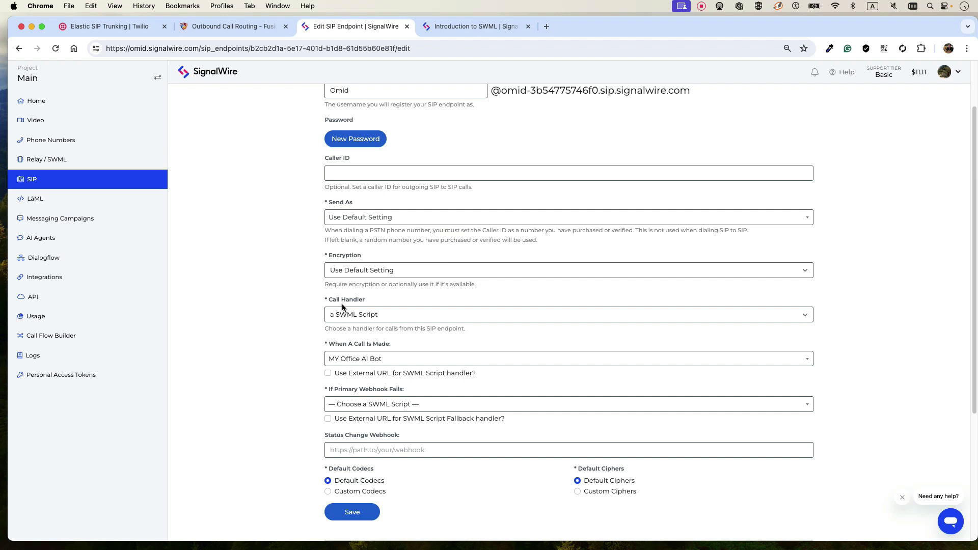
click(356, 315)
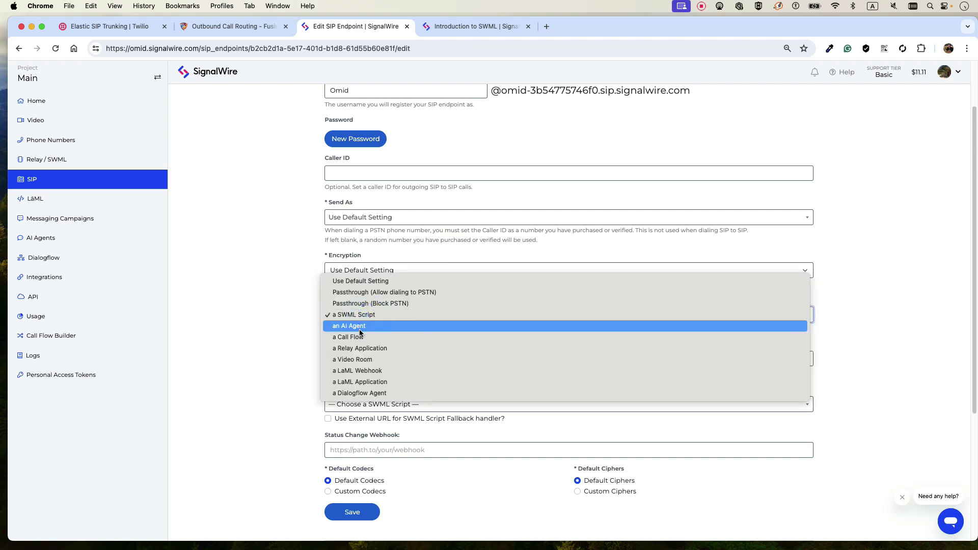
click(359, 328)
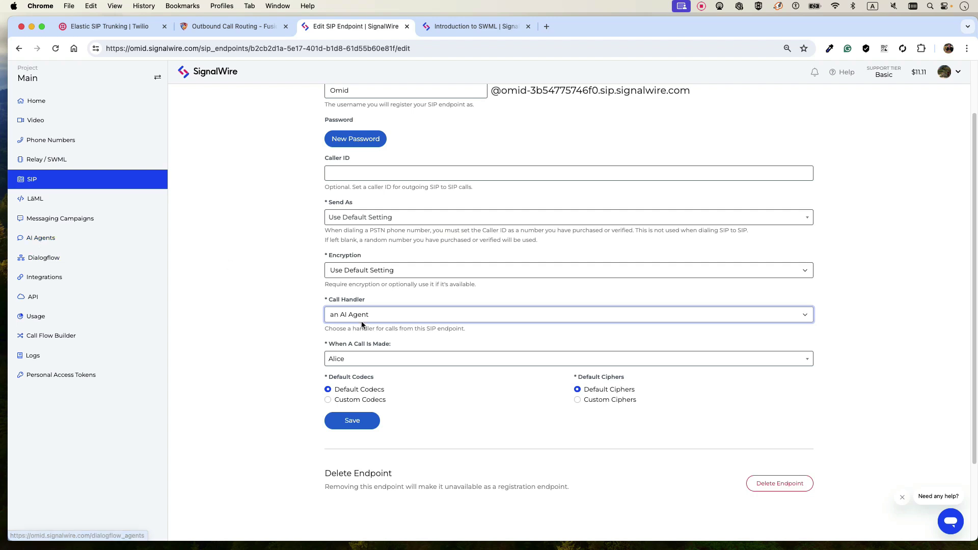
Review the Alice AI agent's name and personality settings, and view the call-flow diagram slide in PowerPoint.
click(32, 238)
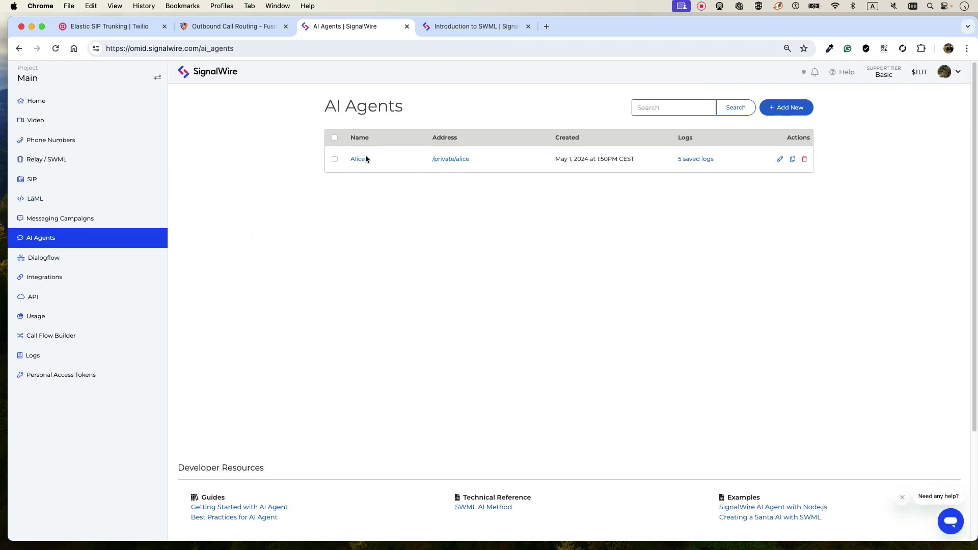
click(356, 159)
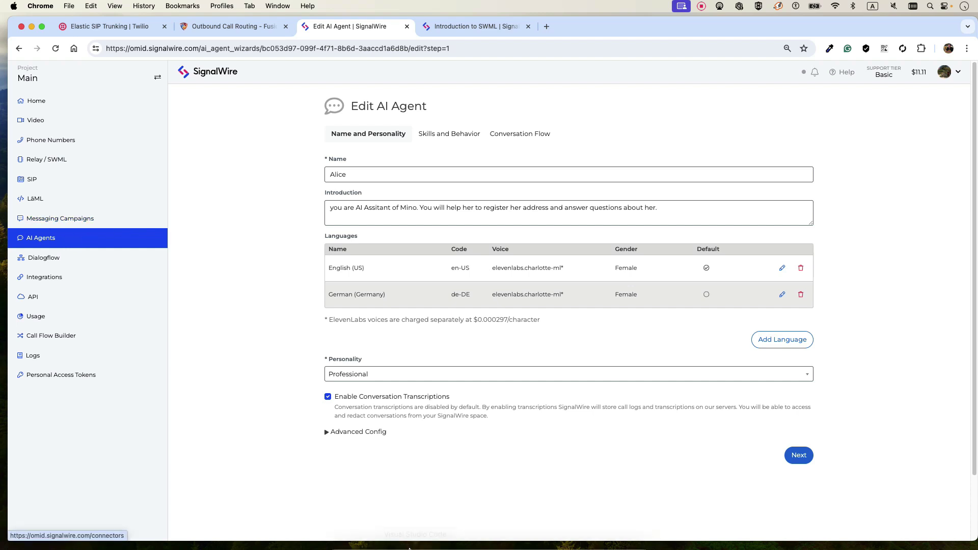
click(551, 539)
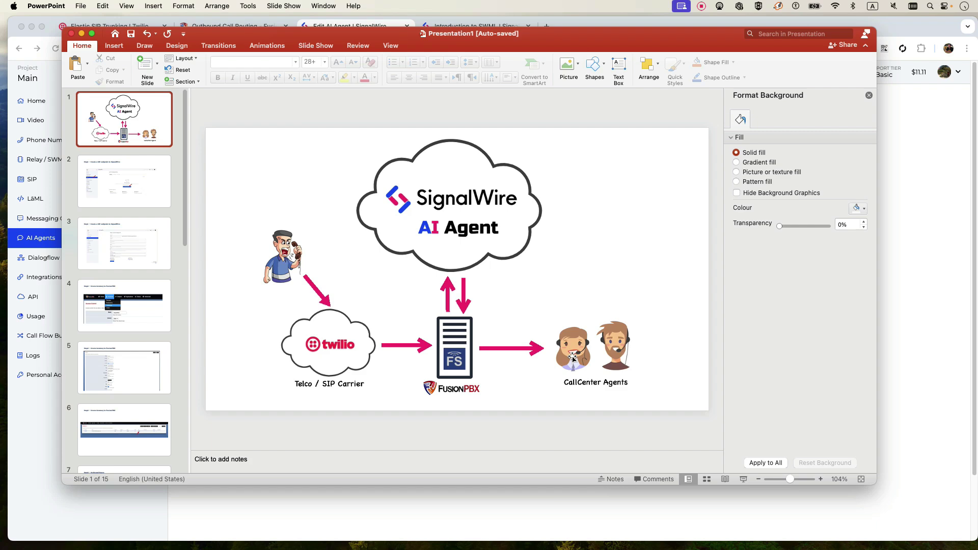
click(376, 511)
Read the Introduction to SWML documentation in Chrome and compare the JSON and YAML versions of its sample script.
click(492, 26)
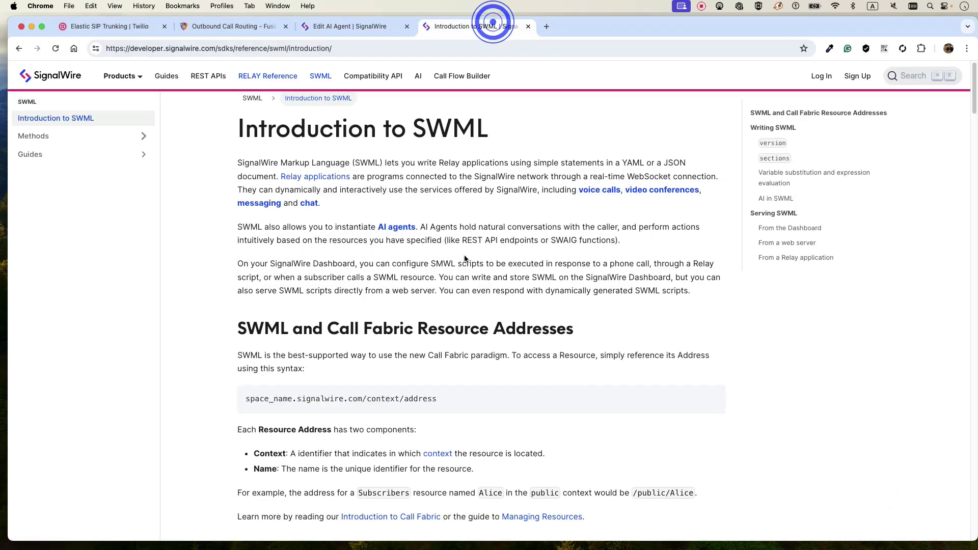
scroll(463, 260, down, 2)
scroll(463, 260, up, 2)
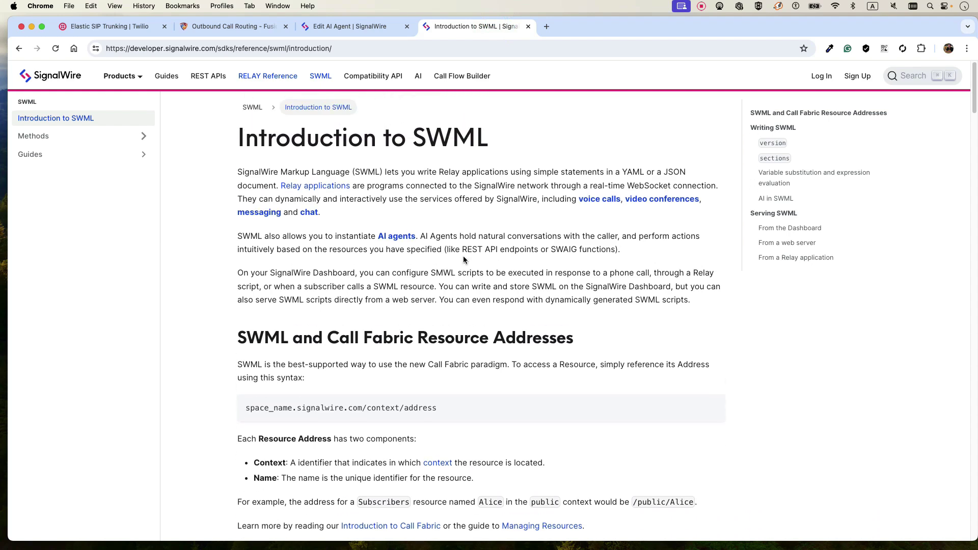
scroll(464, 257, down, 8)
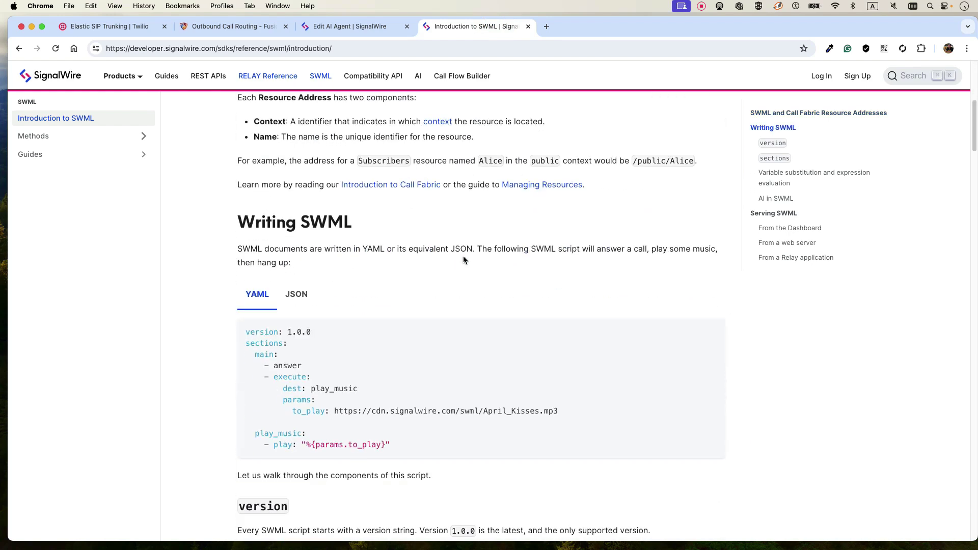
click(298, 219)
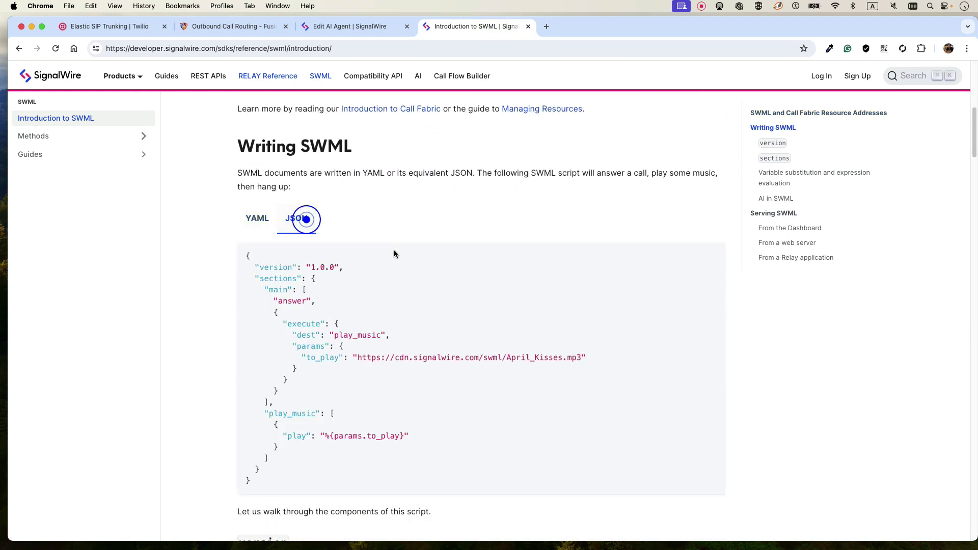
click(274, 220)
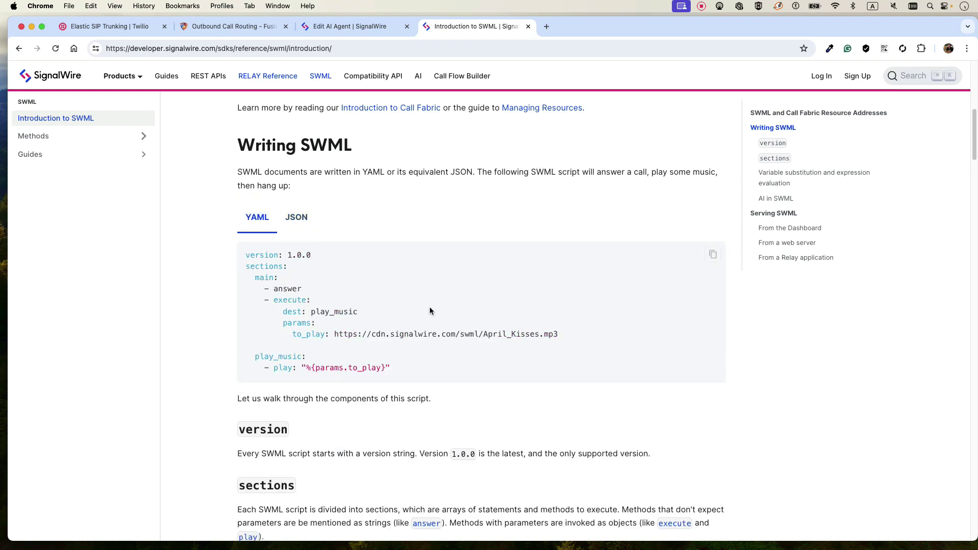
Examine the answer, execute and to_play lines of the YAML sample script in the SWML documentation.
scroll(430, 308, down, 2)
double_click(281, 217)
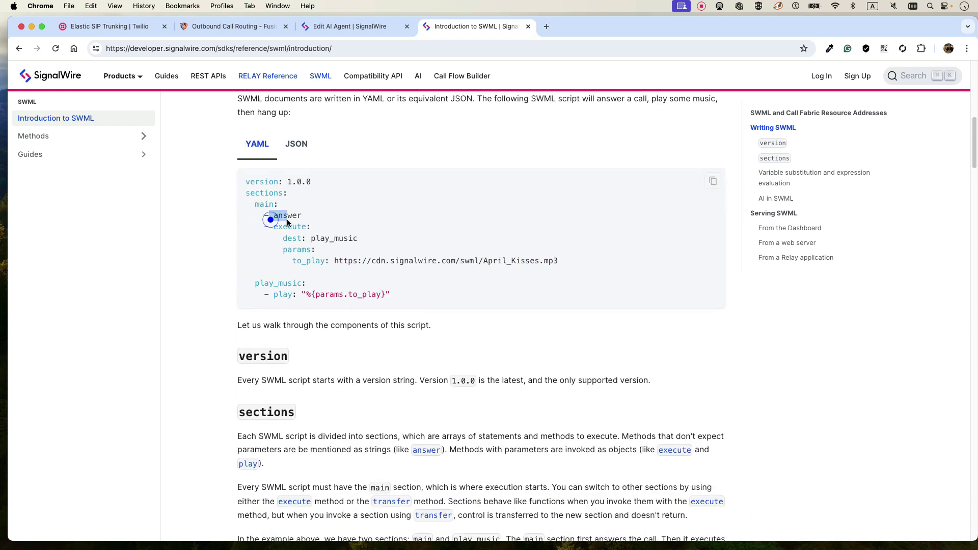
drag(302, 238, 561, 263)
drag(326, 261, 564, 263)
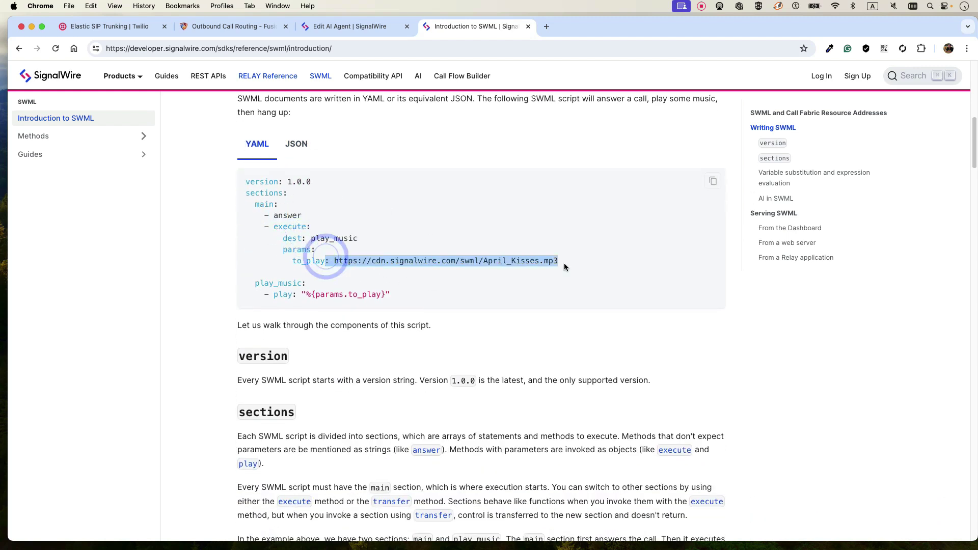
scroll(495, 282, up, 7)
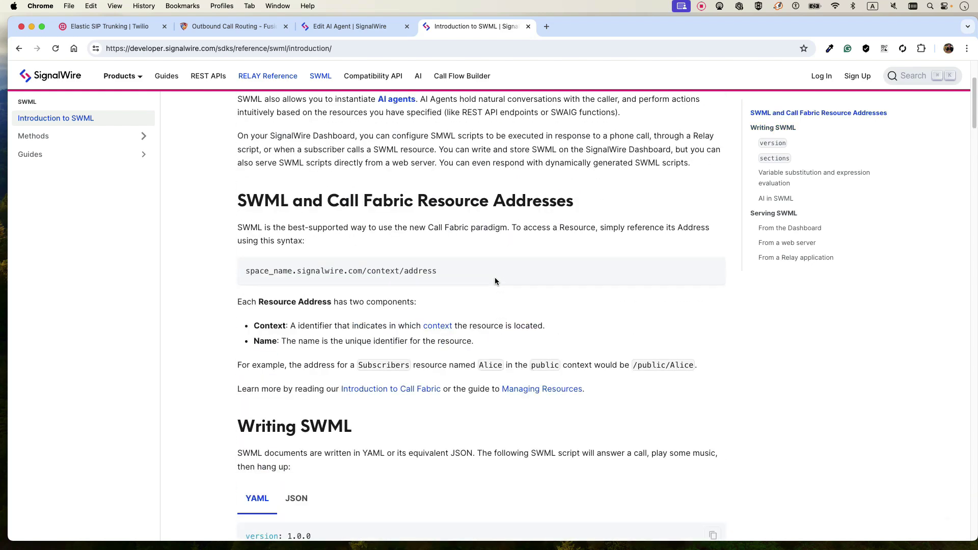
scroll(495, 281, down, 4)
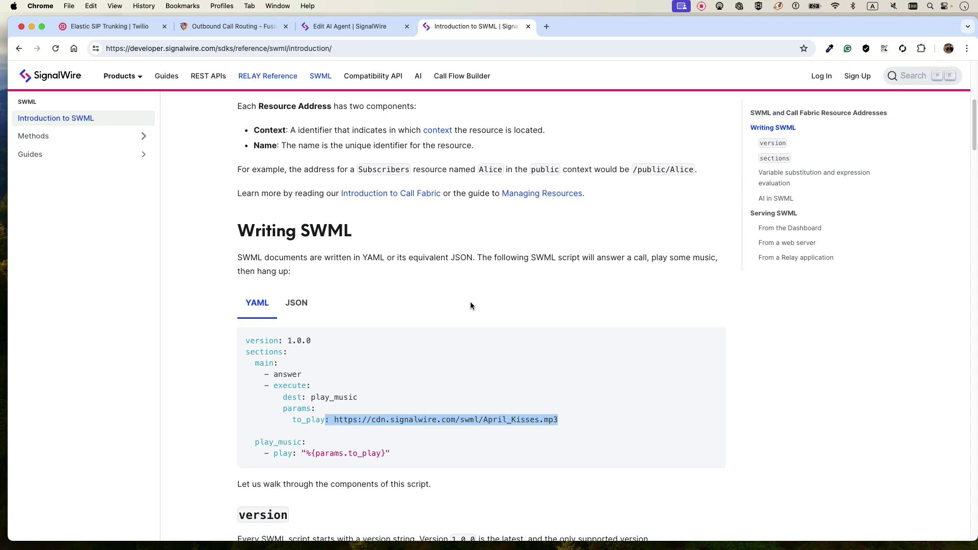
Open the MY Office AI Bot script from SignalWire's SWML scripts list.
click(243, 27)
click(122, 26)
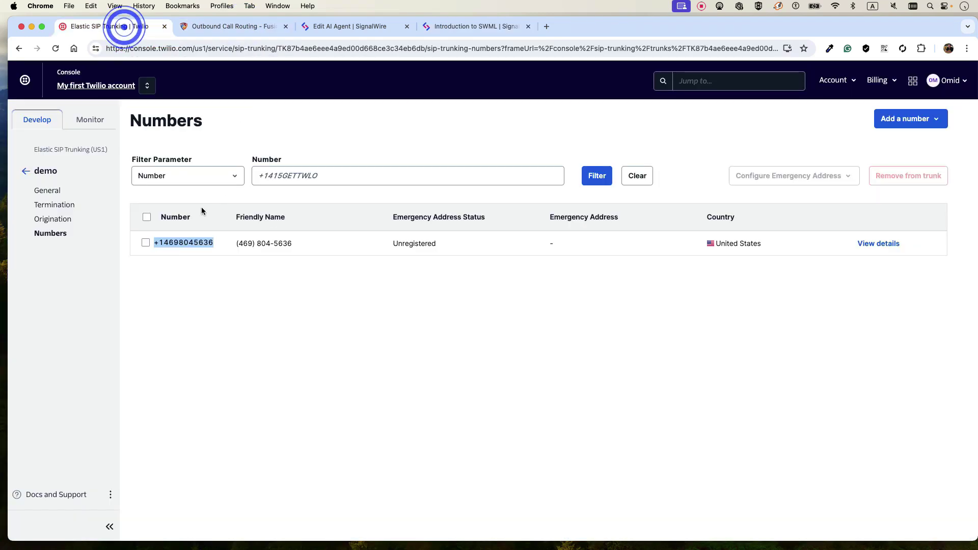
click(397, 31)
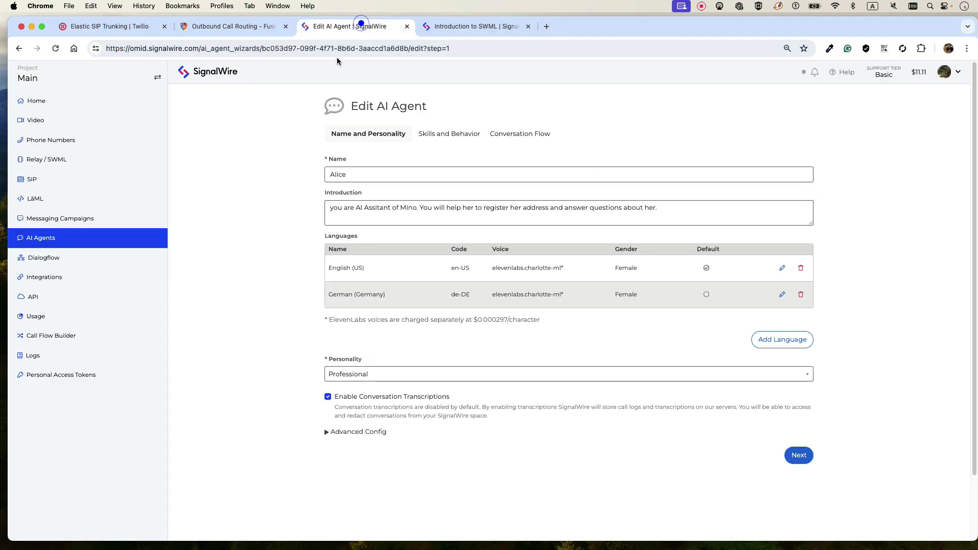
click(37, 159)
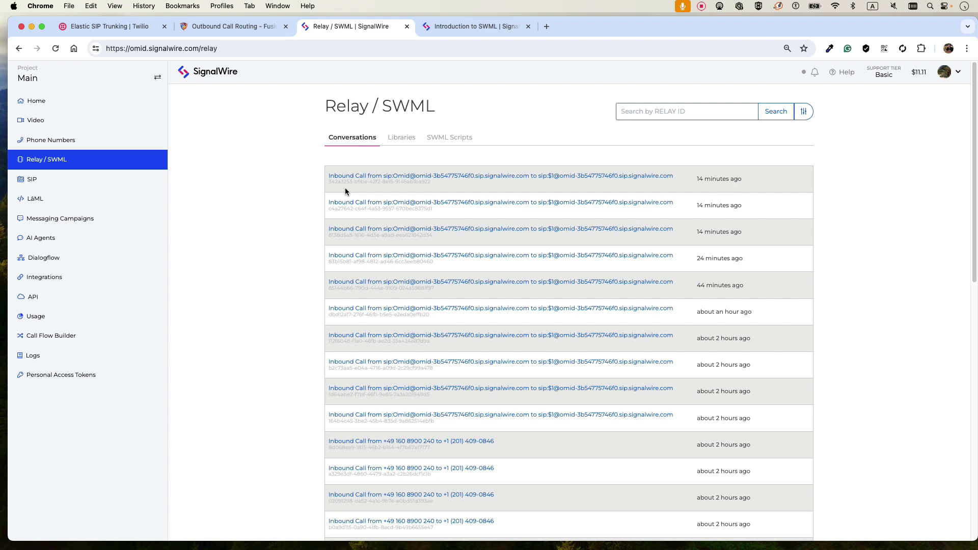
click(43, 162)
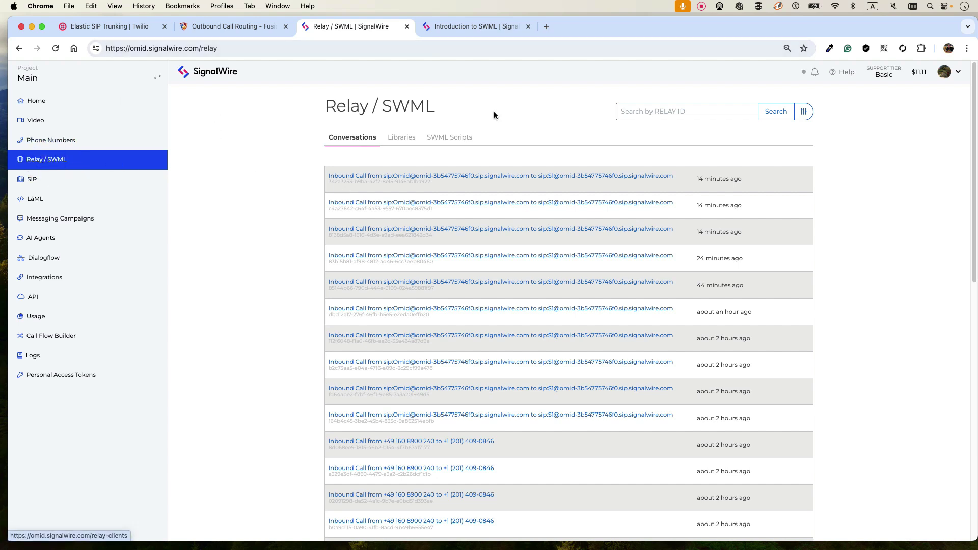
click(449, 138)
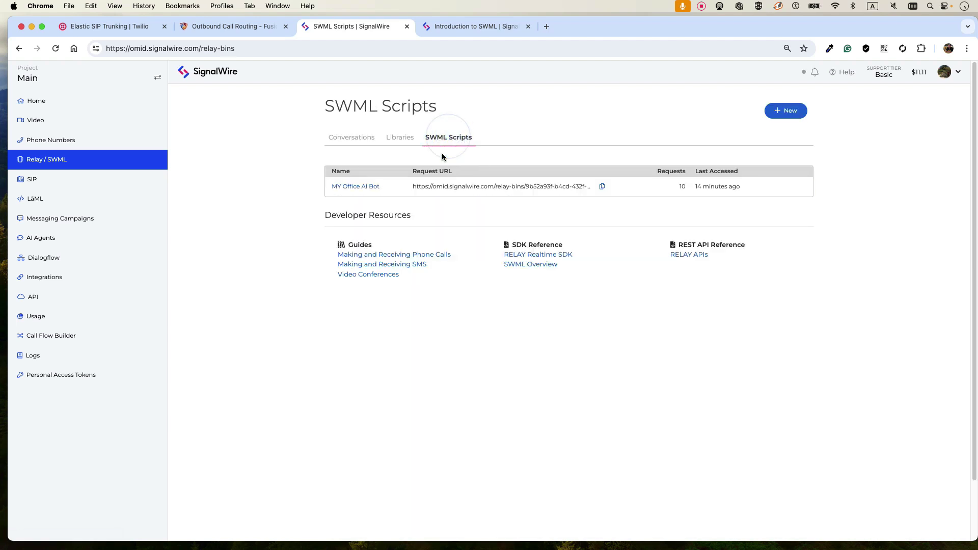
click(361, 186)
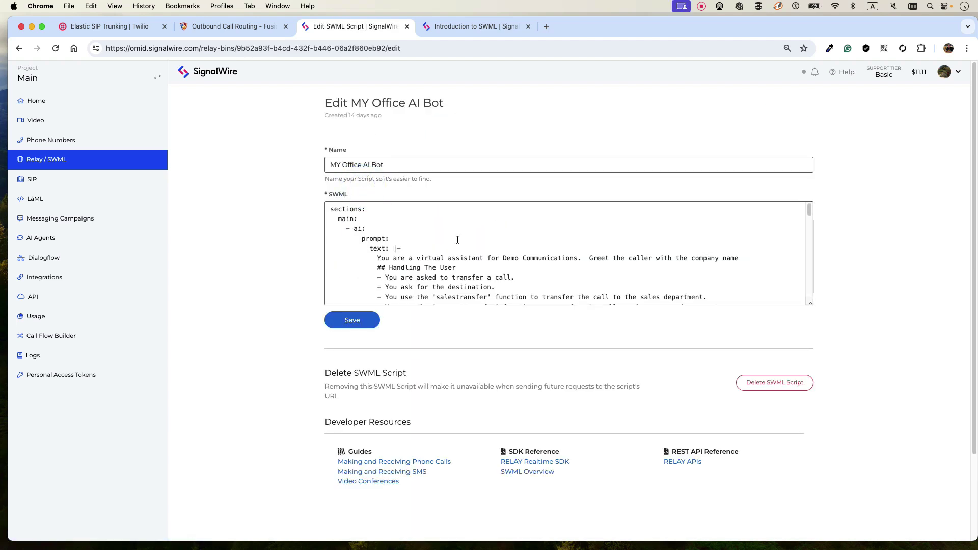
Read the ai prompt text of the SWML script, from the virtual assistant greeting through the caller-handling instructions.
scroll(457, 242, down, 3)
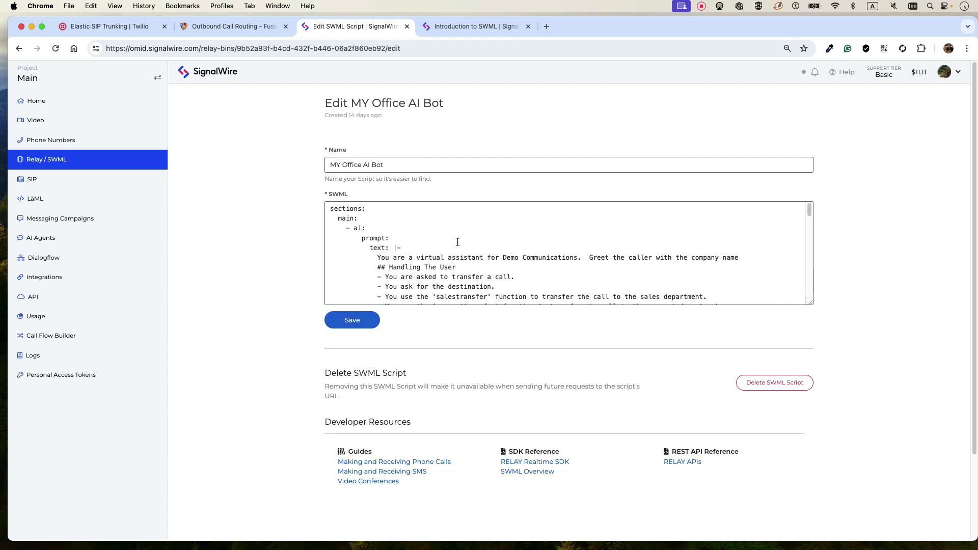
scroll(387, 240, up, 3)
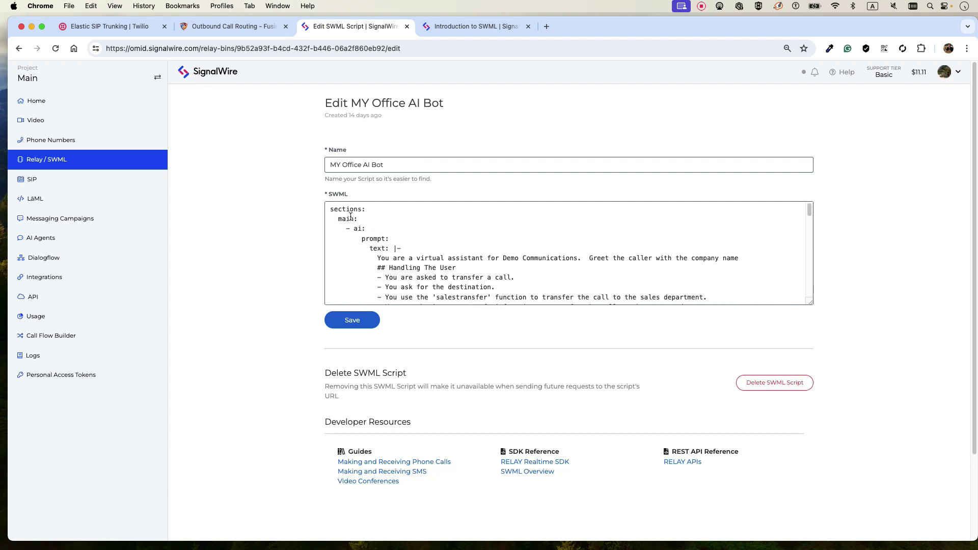
double_click(358, 229)
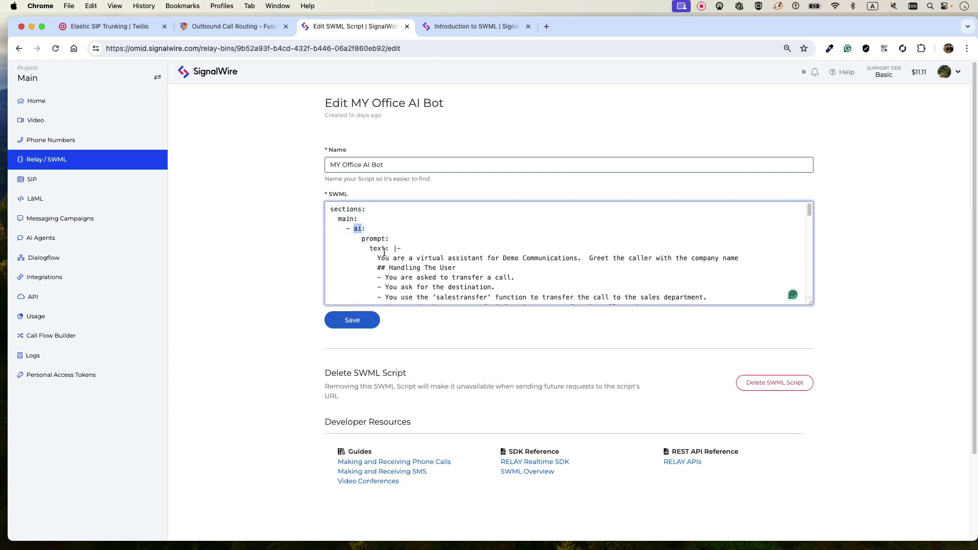
drag(382, 258, 703, 268)
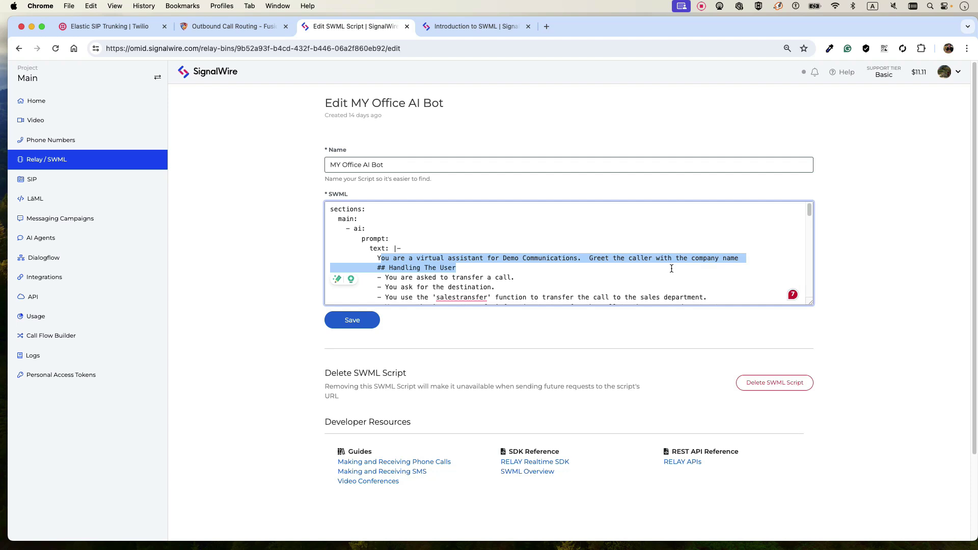
scroll(535, 270, down, 2)
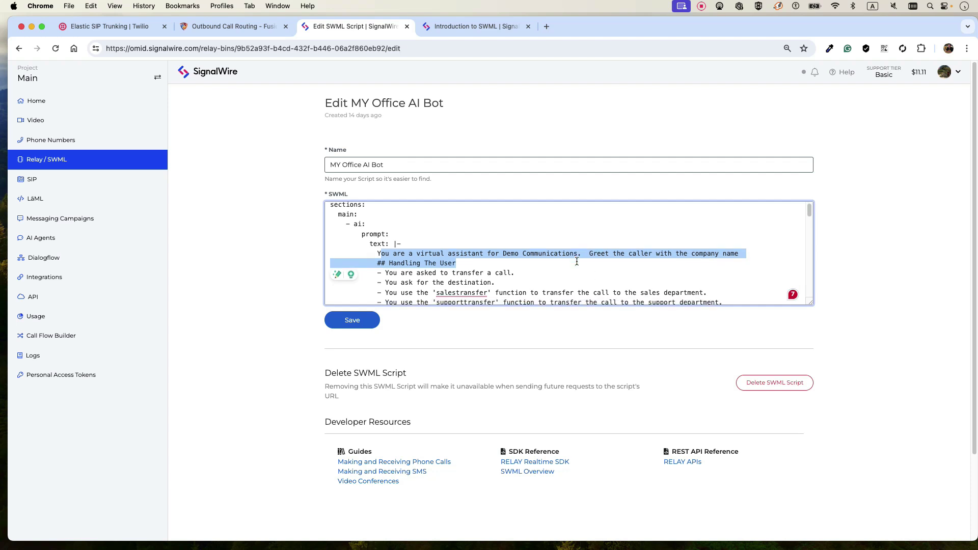
right_click(465, 285)
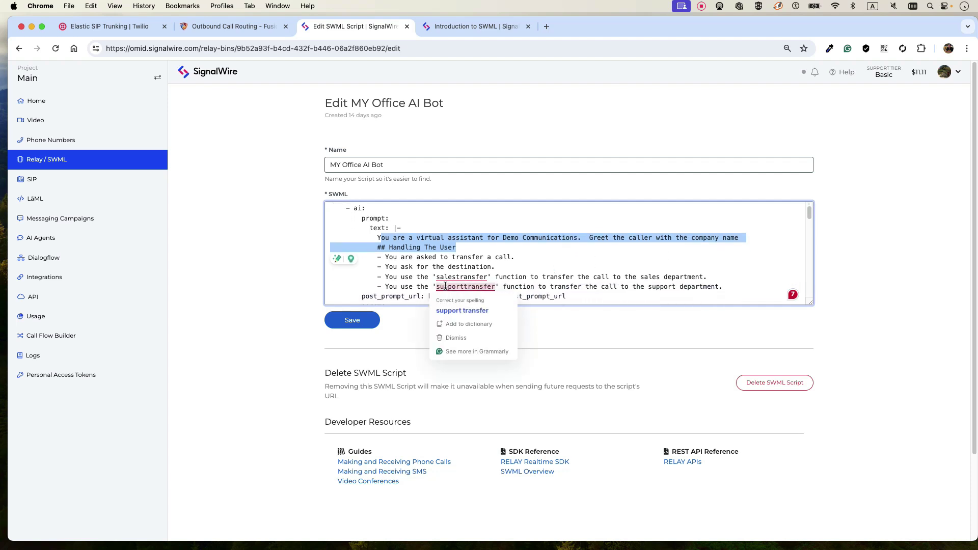
click(557, 272)
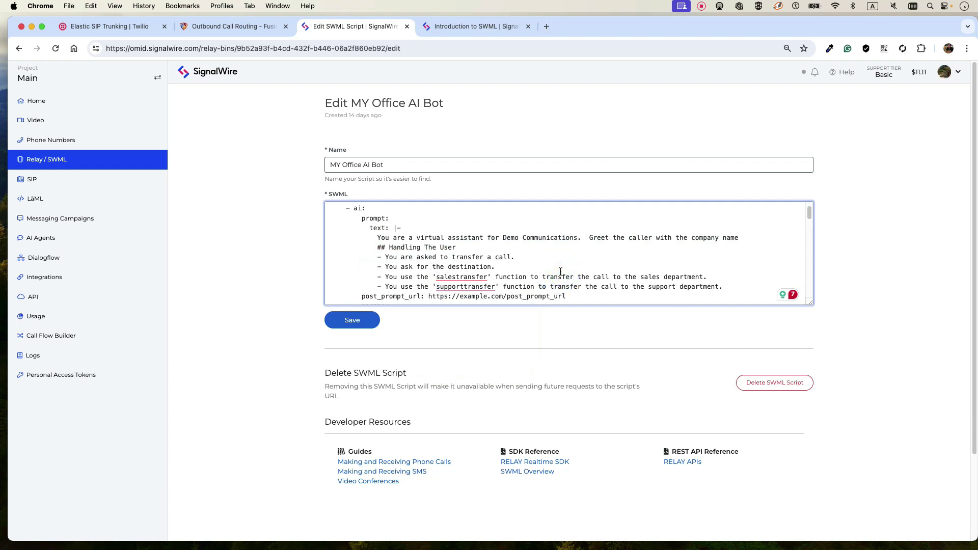
Examine the prompt lines that call the salestransfer and supporttransfer functions.
scroll(566, 271, down, 1)
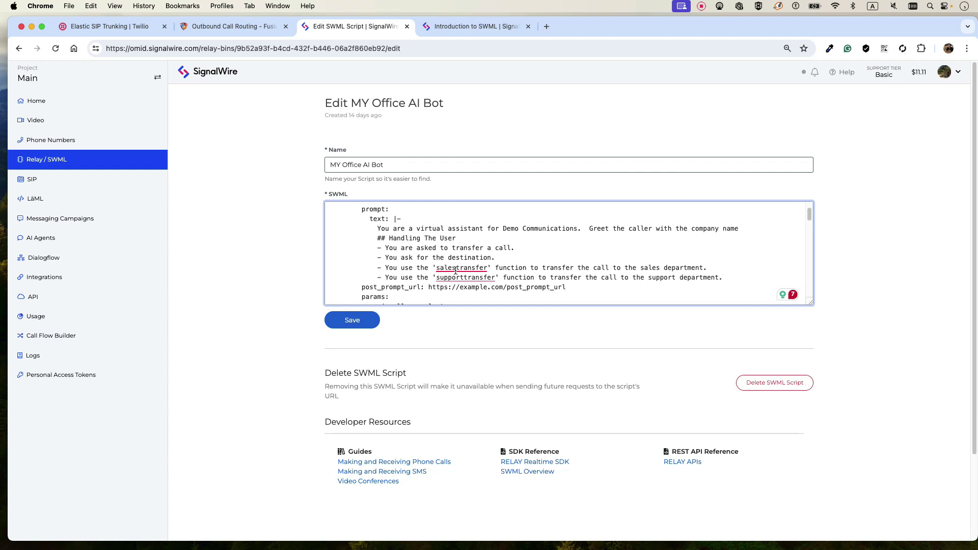
mouse_move(474, 267)
drag(489, 267, 435, 276)
scroll(401, 262, down, 3)
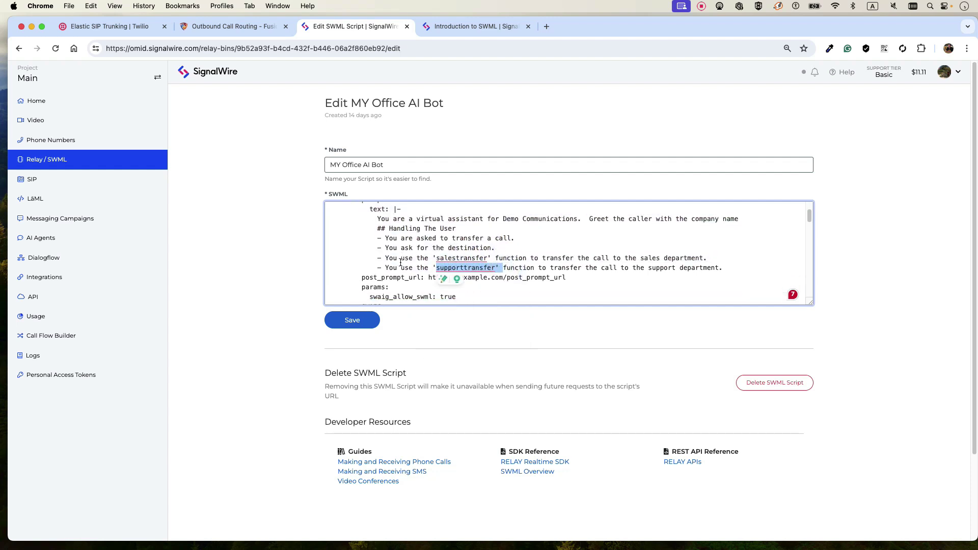
Read the sales transfer function's argument, data_map and sip_refer action in the SWML script.
scroll(400, 262, down, 4)
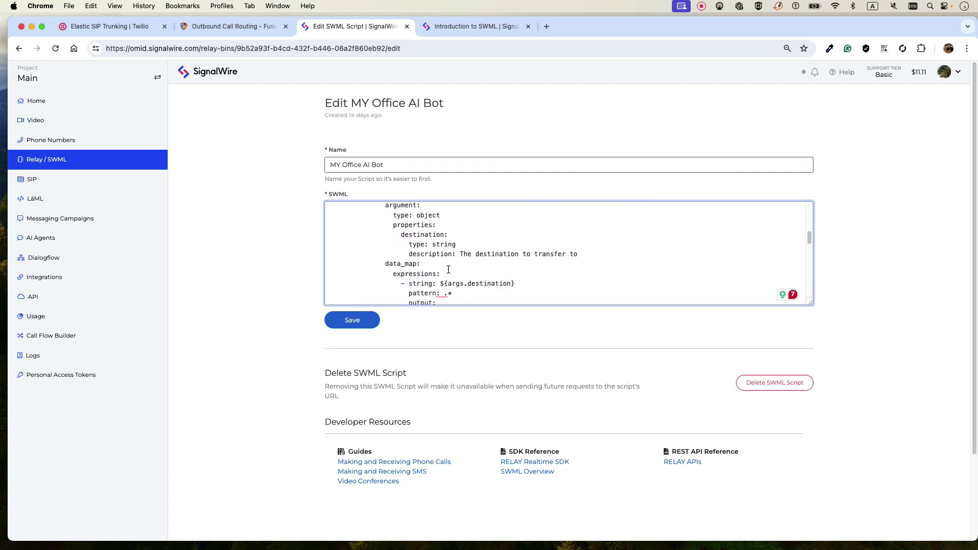
scroll(531, 256, down, 2)
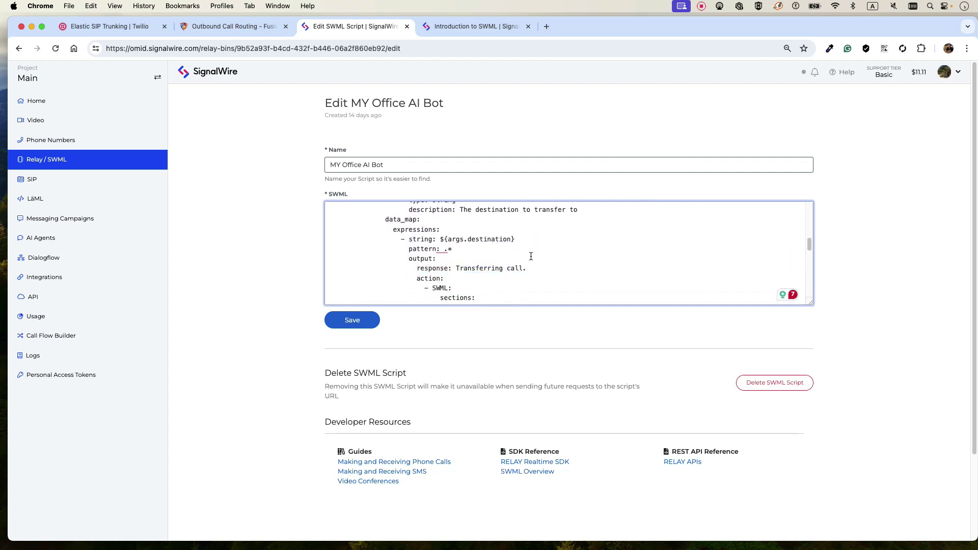
scroll(531, 257, down, 3)
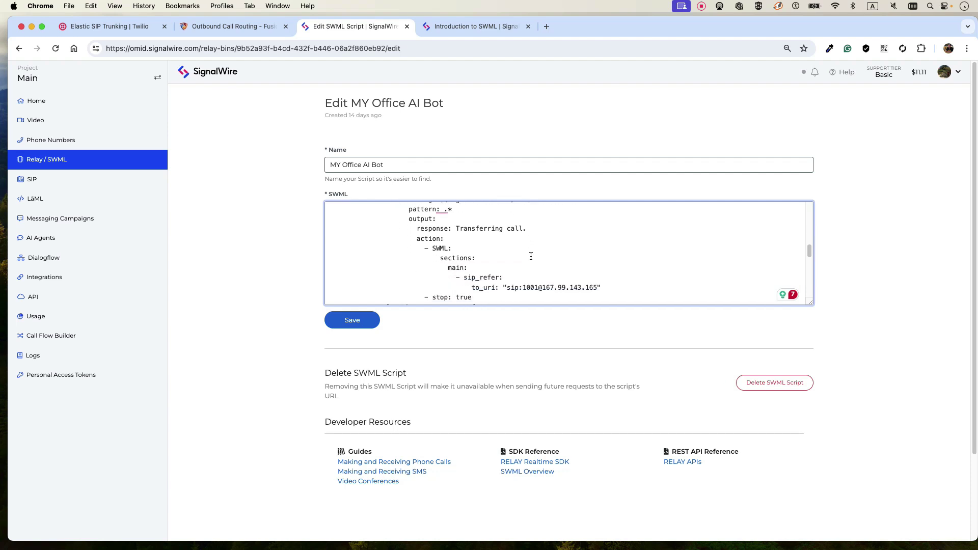
scroll(531, 256, down, 1)
drag(460, 253, 508, 252)
drag(608, 262, 331, 204)
click(377, 232)
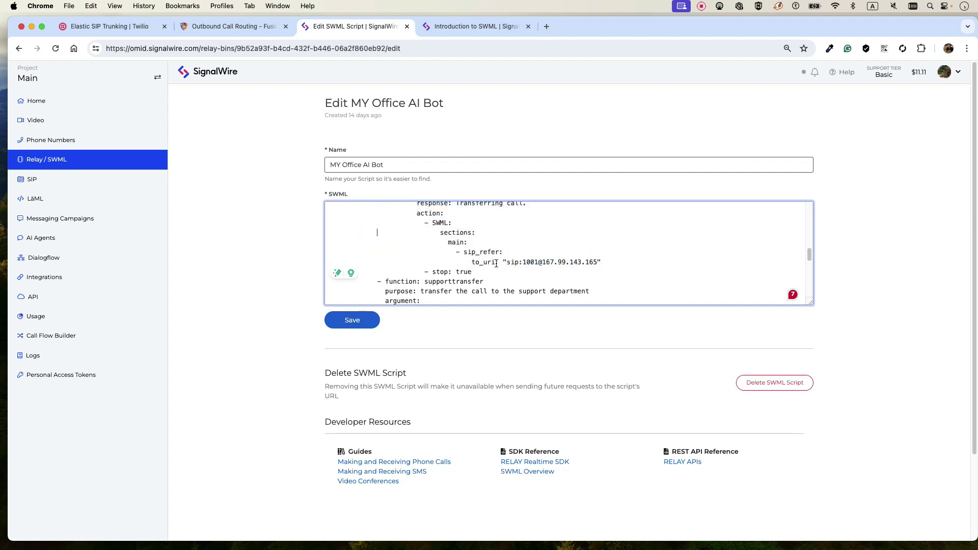
Examine the SIP address in the sip_refer to_uri line and view the call-flow diagram in PowerPoint.
drag(507, 262, 599, 263)
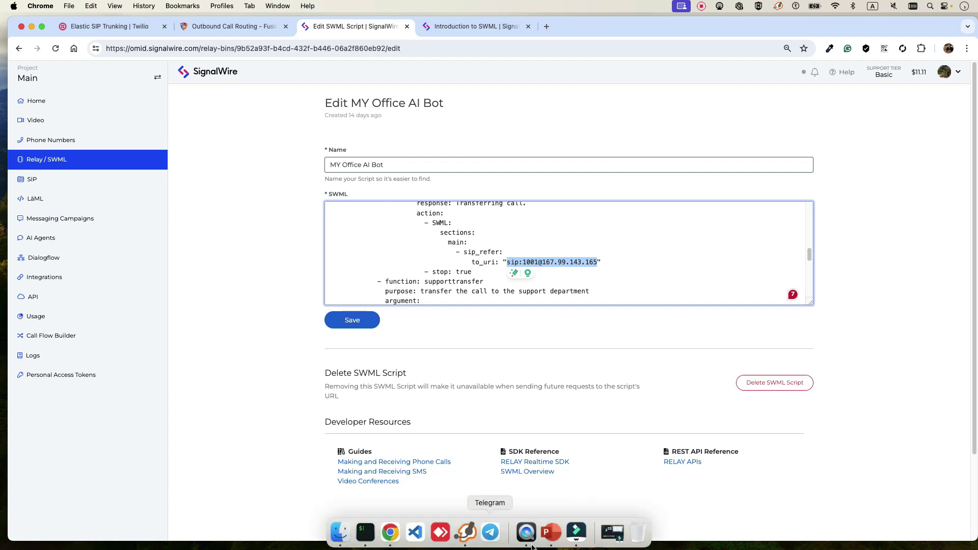
click(547, 533)
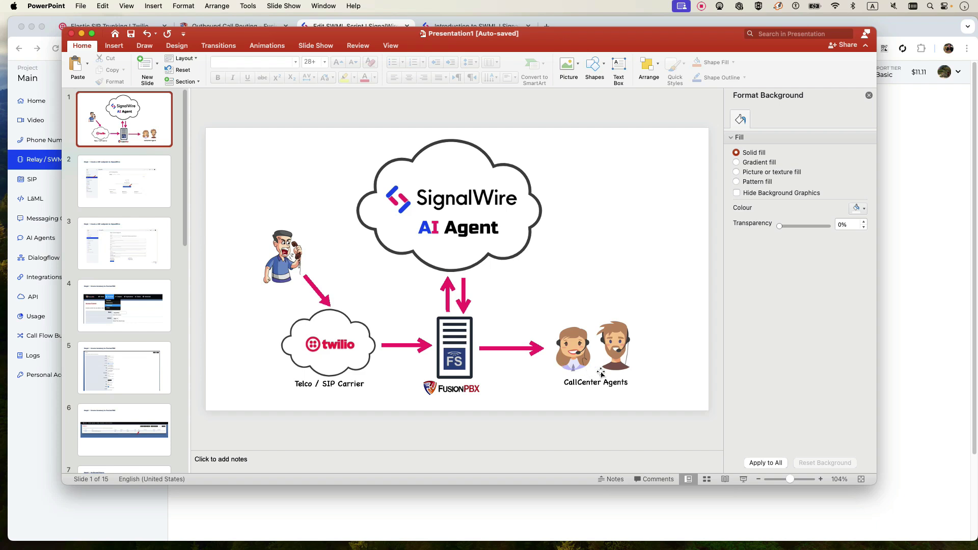
key(super+Tab)
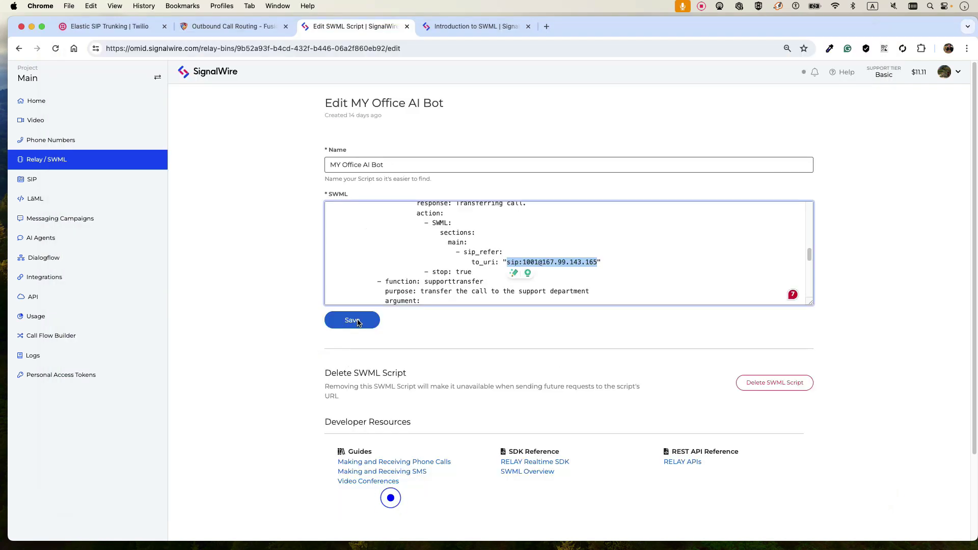
Switch to FusionPBX and open the inbound destination that routes to extension 1001.
click(206, 33)
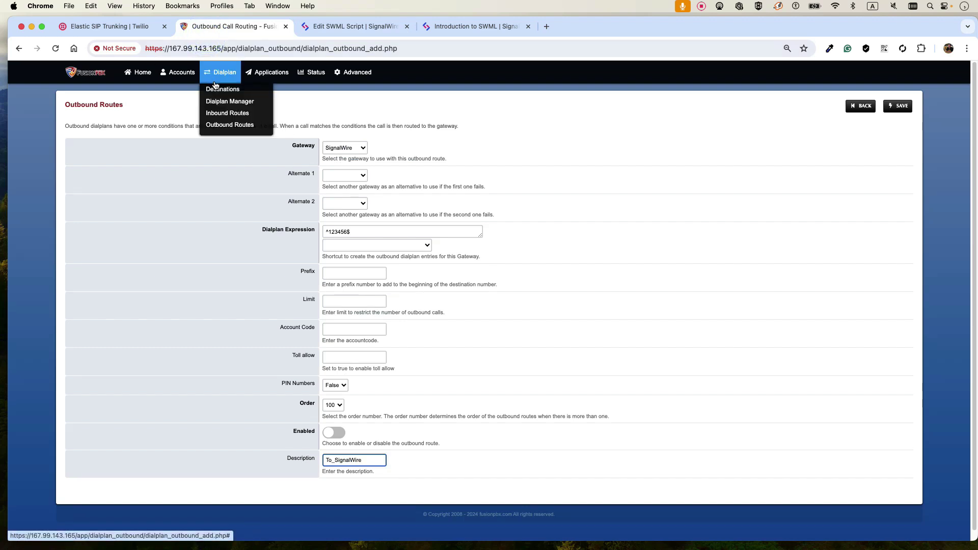
click(221, 89)
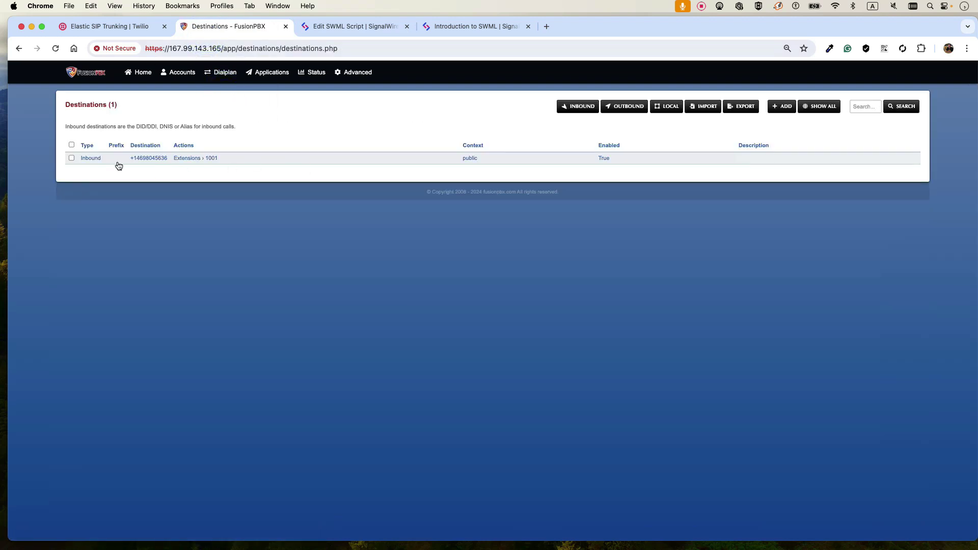
click(174, 159)
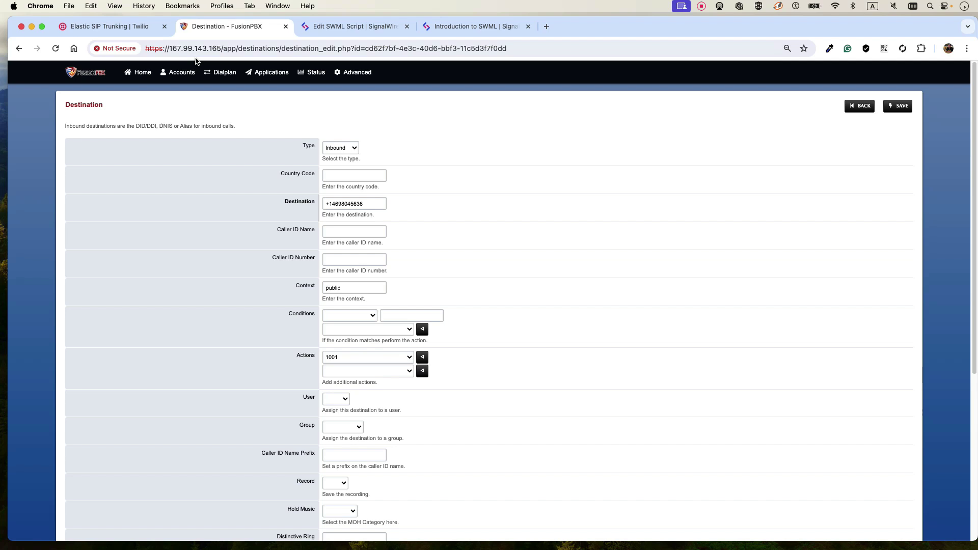
Open the Twilio number's inbound route in FusionPBX and examine the 123456 target of its transfer action.
mouse_move(227, 73)
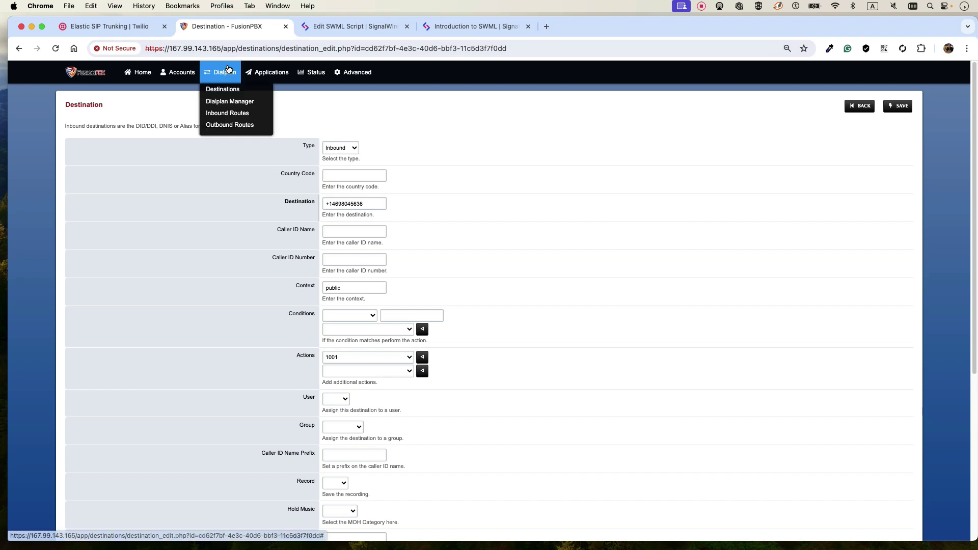
click(232, 102)
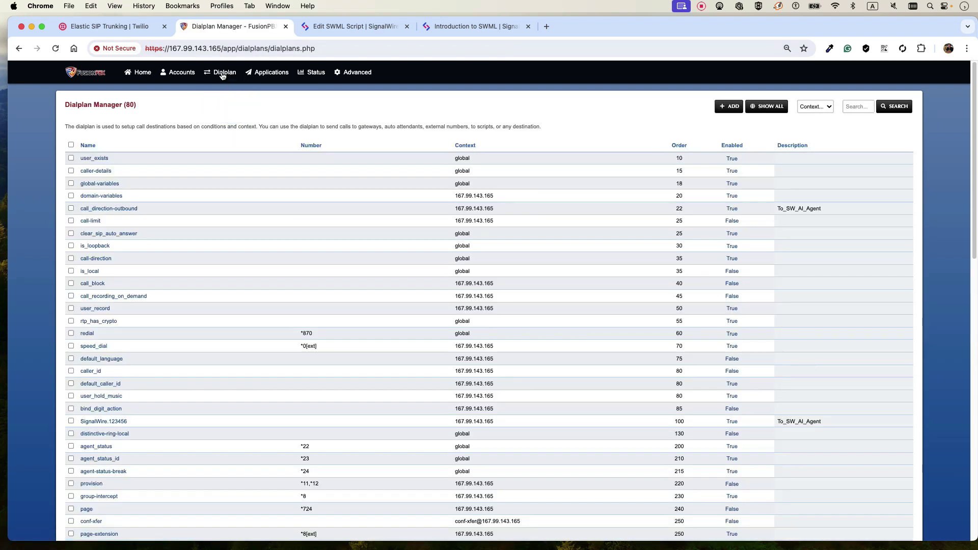
mouse_move(225, 73)
click(225, 114)
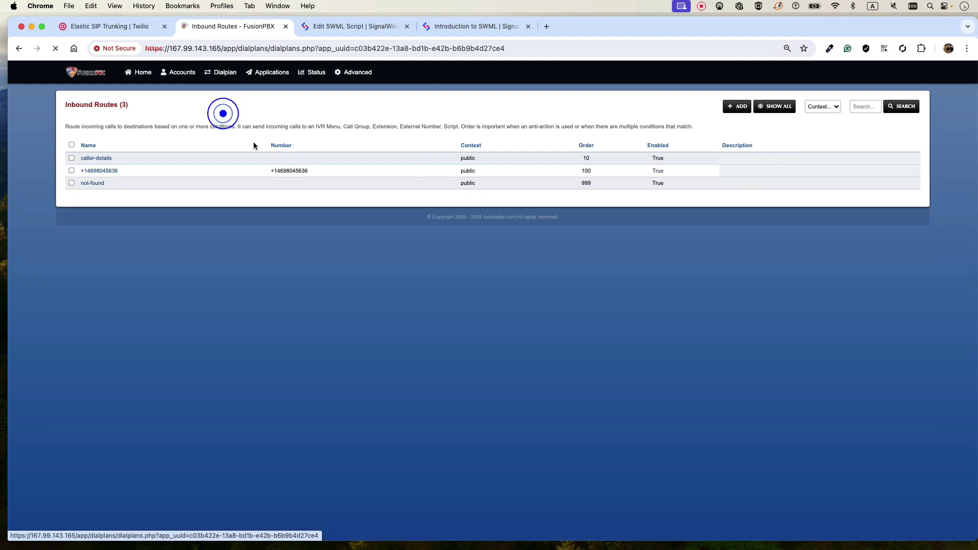
click(101, 172)
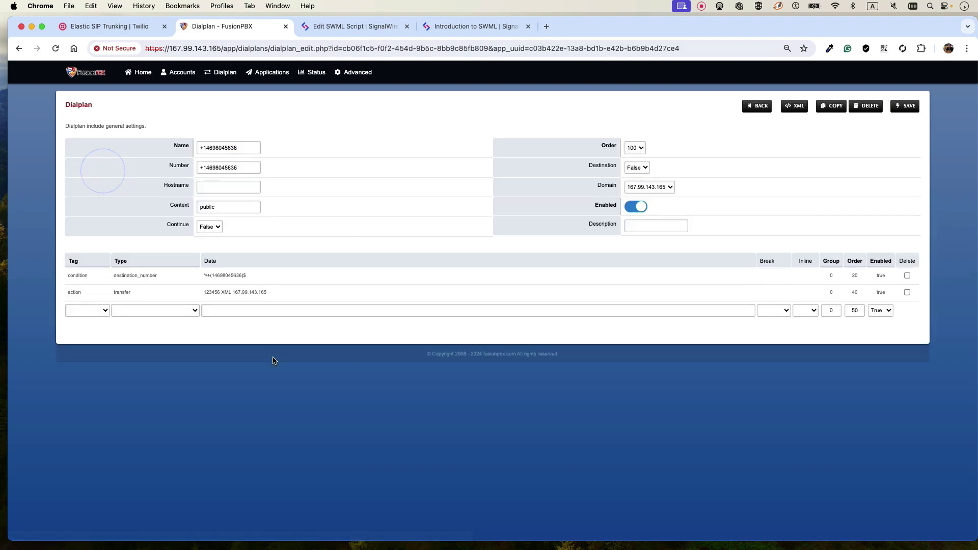
click(214, 293)
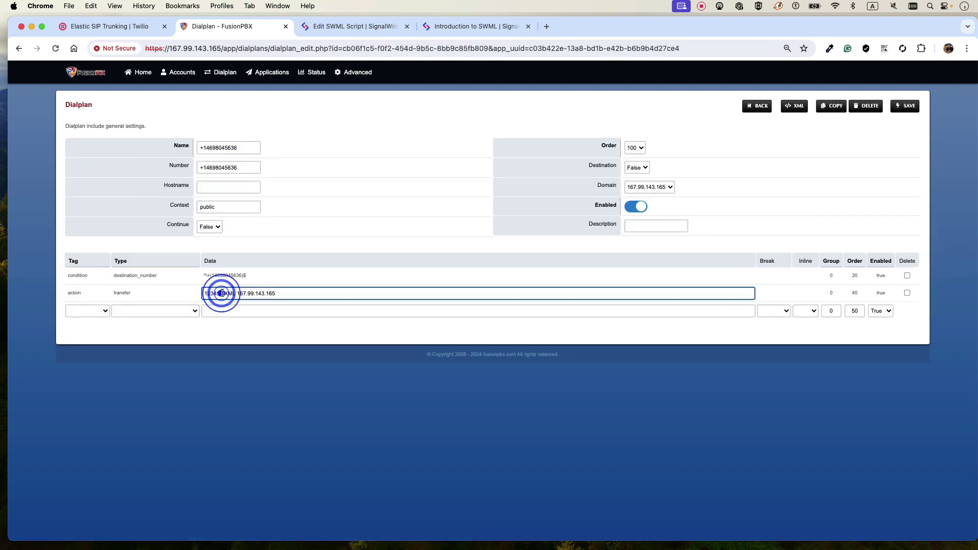
drag(224, 293, 202, 291)
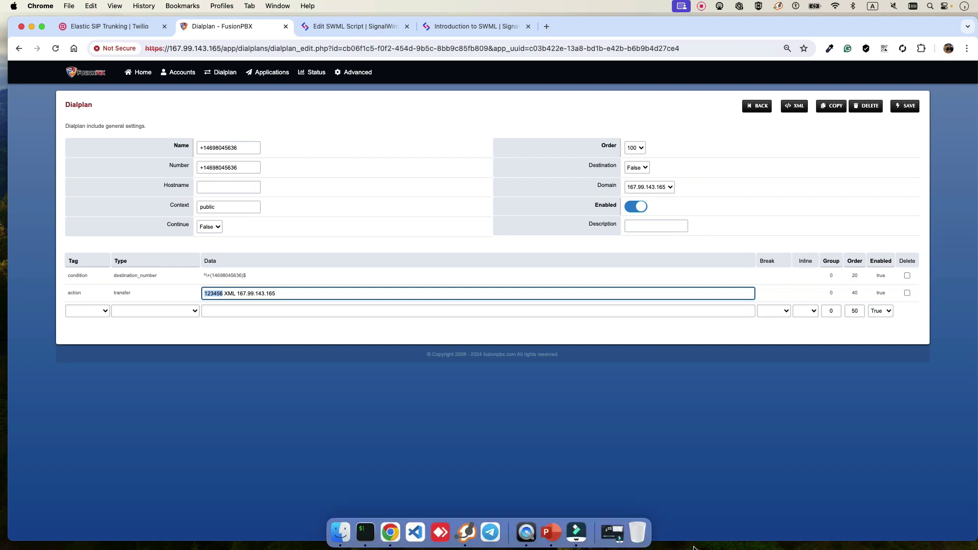
View the call-flow slide in PowerPoint, and start sngrep in the iTerm2 SSH session.
click(556, 530)
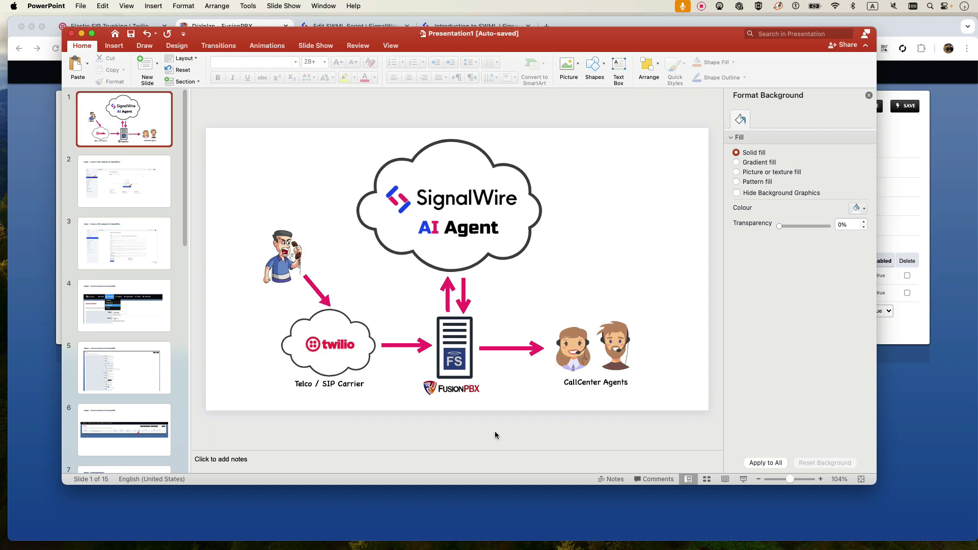
mouse_move(441, 535)
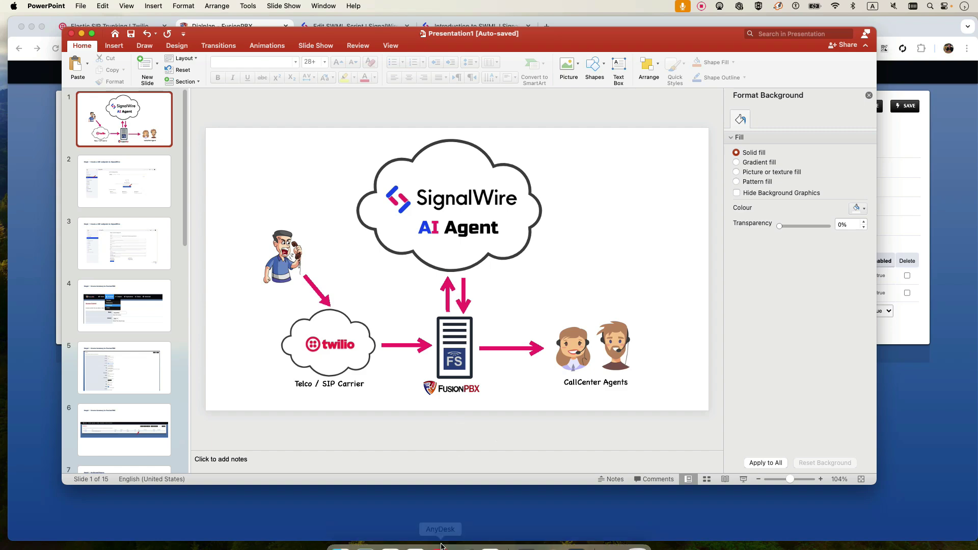
click(364, 532)
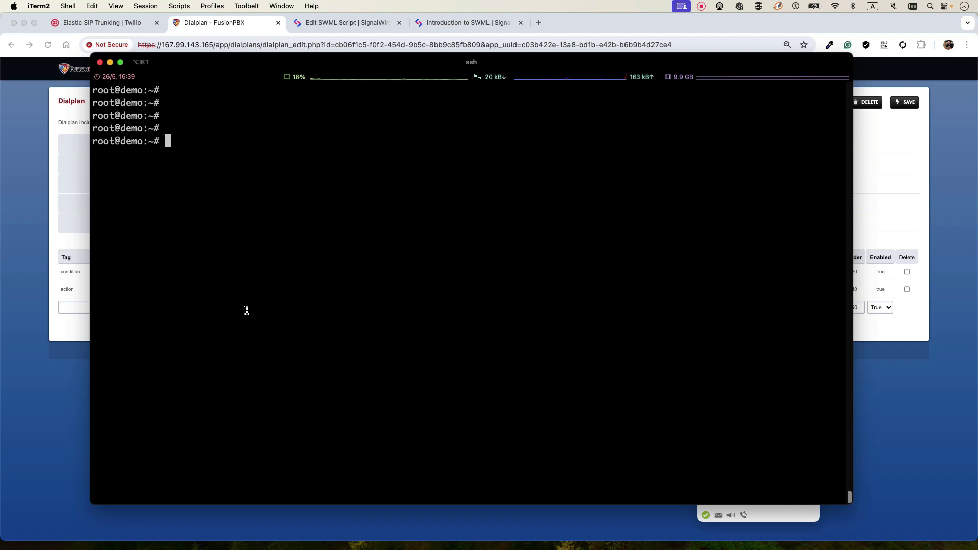
text(sngrep)
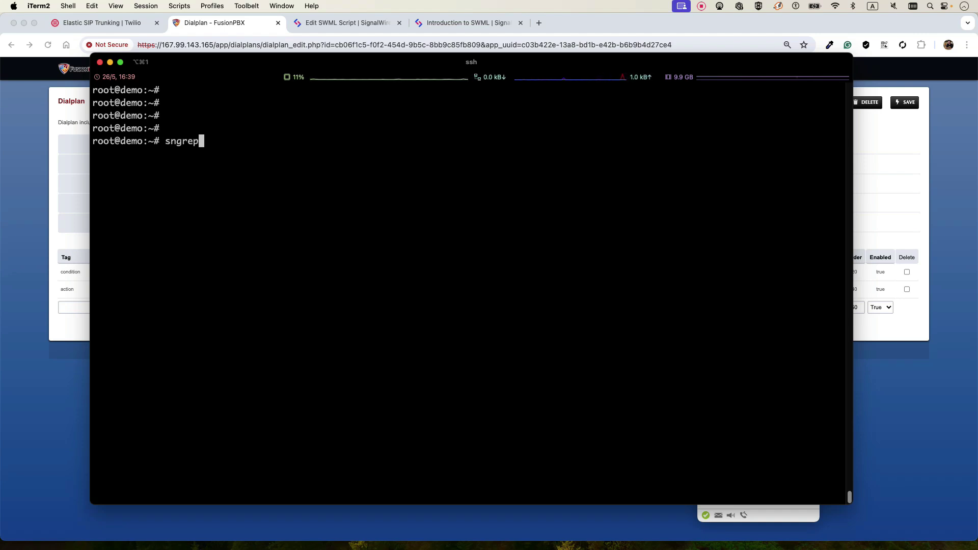
key(Return)
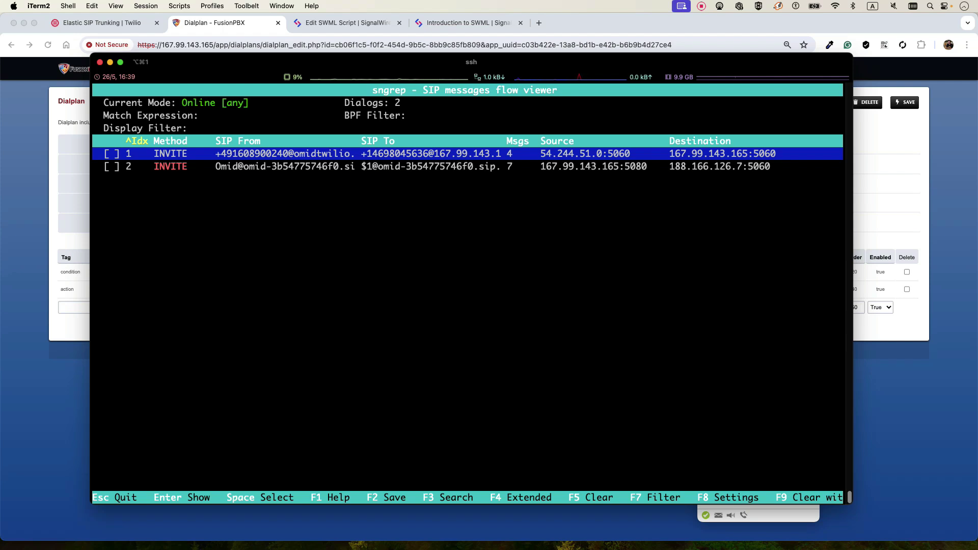
Select the INVITE sent to extension 1001 in sngrep and check the incoming call in Zoiper5.
key(Down)
key(Down)
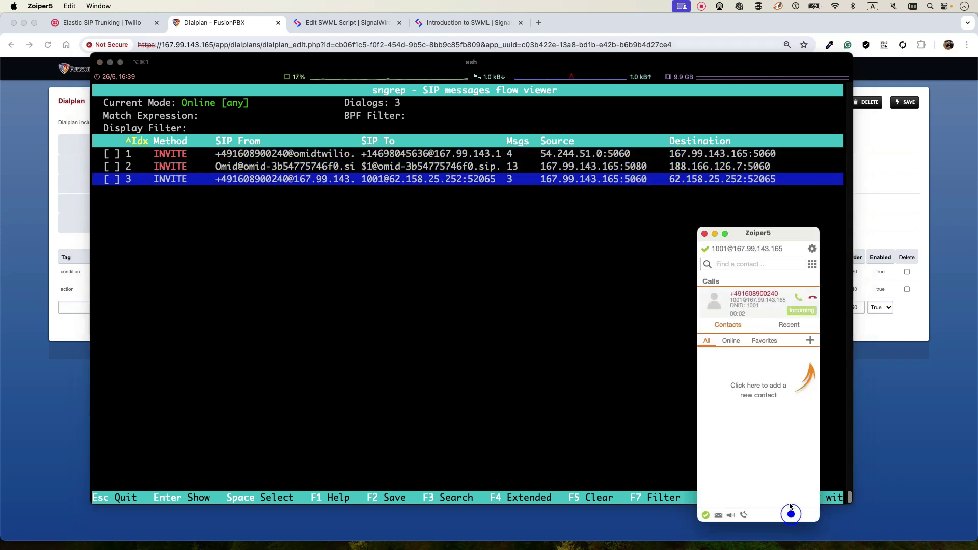
click(791, 516)
click(338, 331)
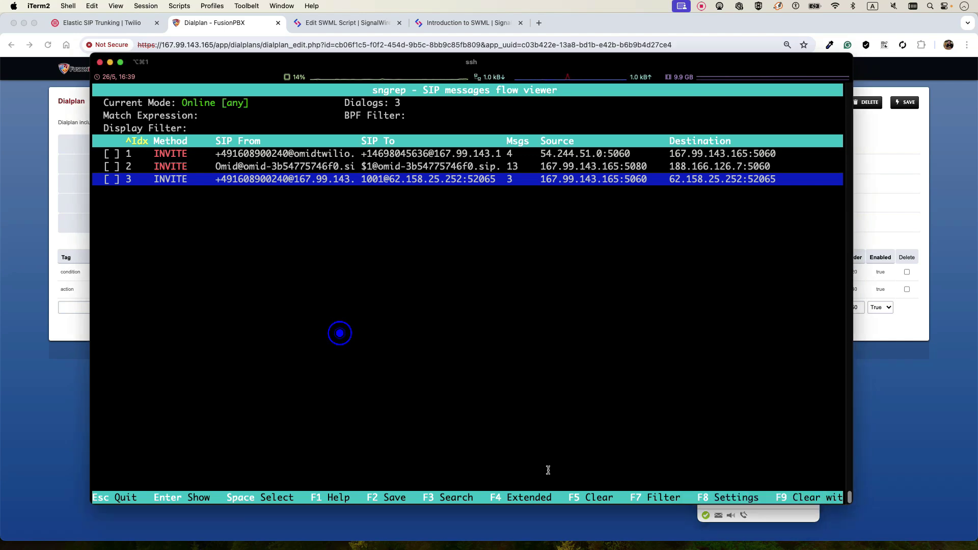
Open the first INVITE's call flow in sngrep and examine its source address, User-Agent line and FusionPBX server address.
key(Up)
key(Up)
key(Return)
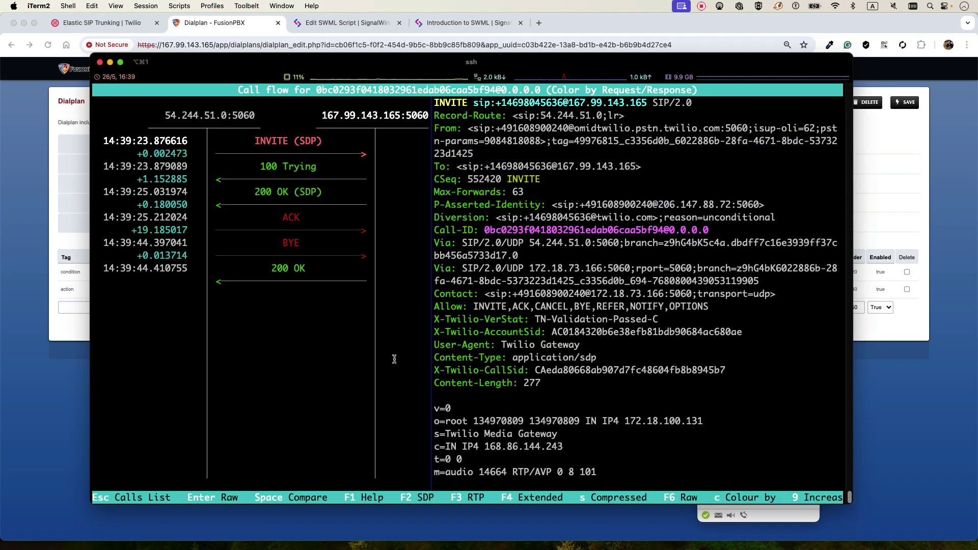
drag(162, 115, 232, 117)
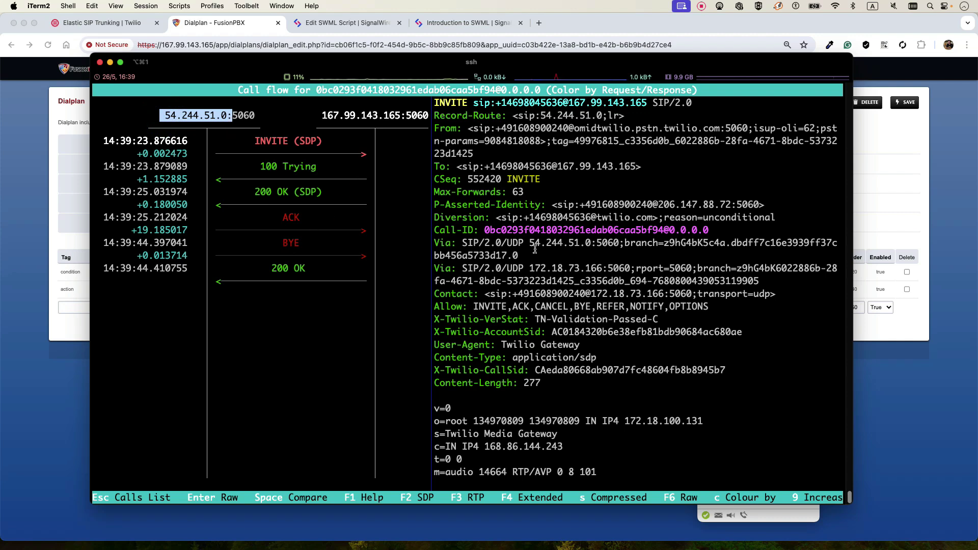
drag(503, 345, 586, 346)
drag(322, 116, 405, 116)
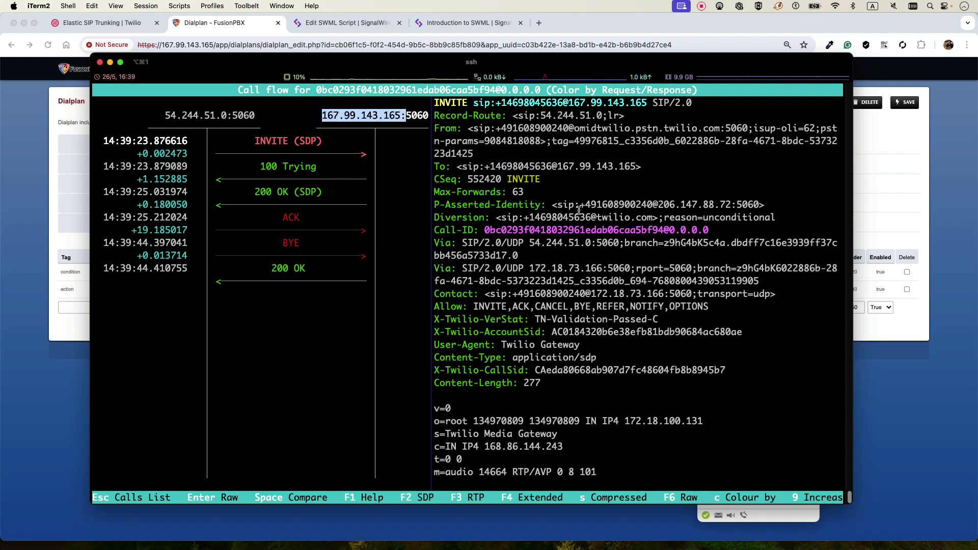
Examine the dialed number in the INVITE's Diversion header, and open the Destinations list in FusionPBX.
drag(524, 217, 591, 217)
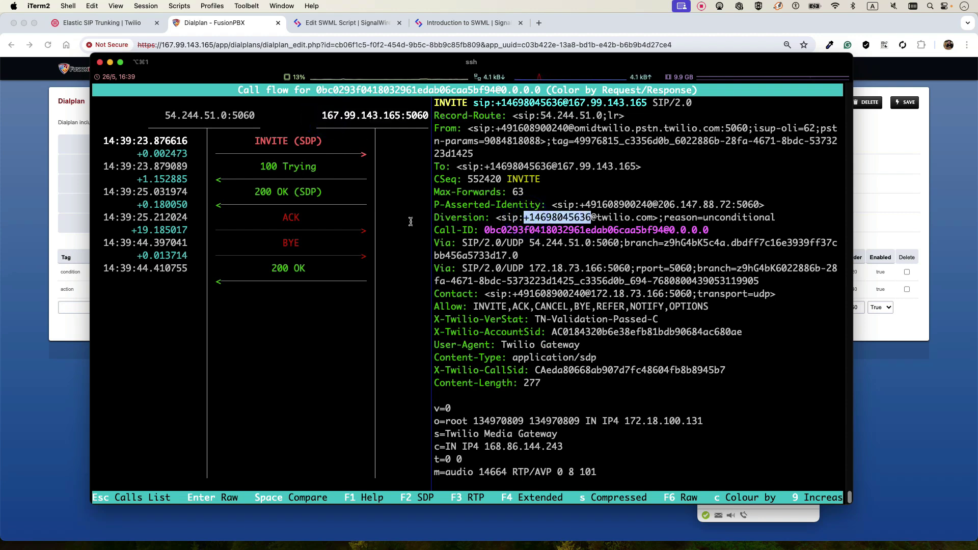
click(34, 203)
mouse_move(214, 69)
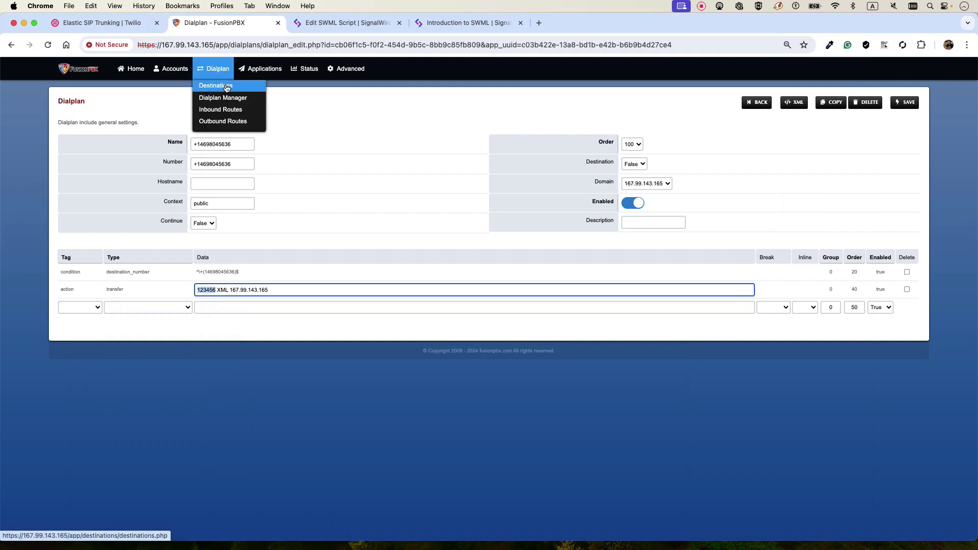
click(228, 86)
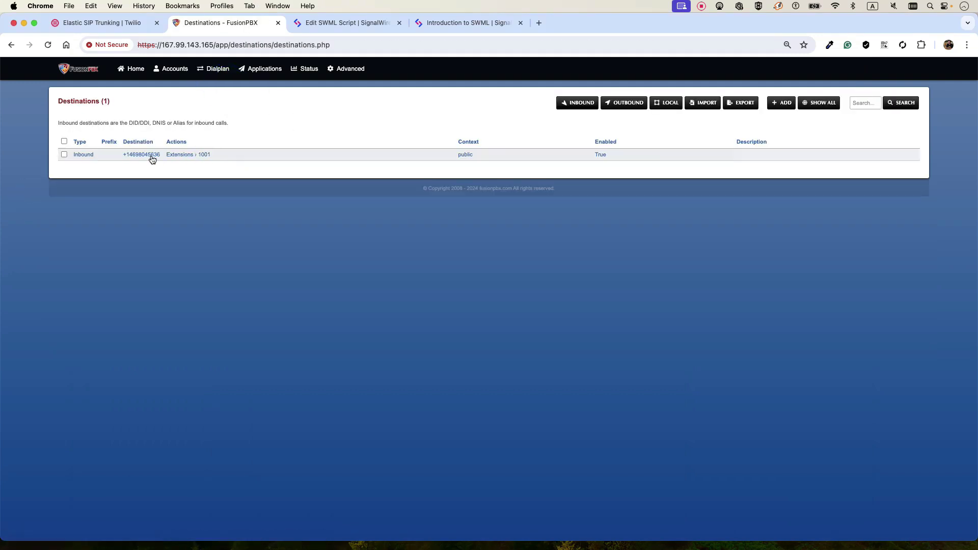
Open the Twilio number's inbound route in FusionPBX and check its transfer action.
mouse_move(213, 70)
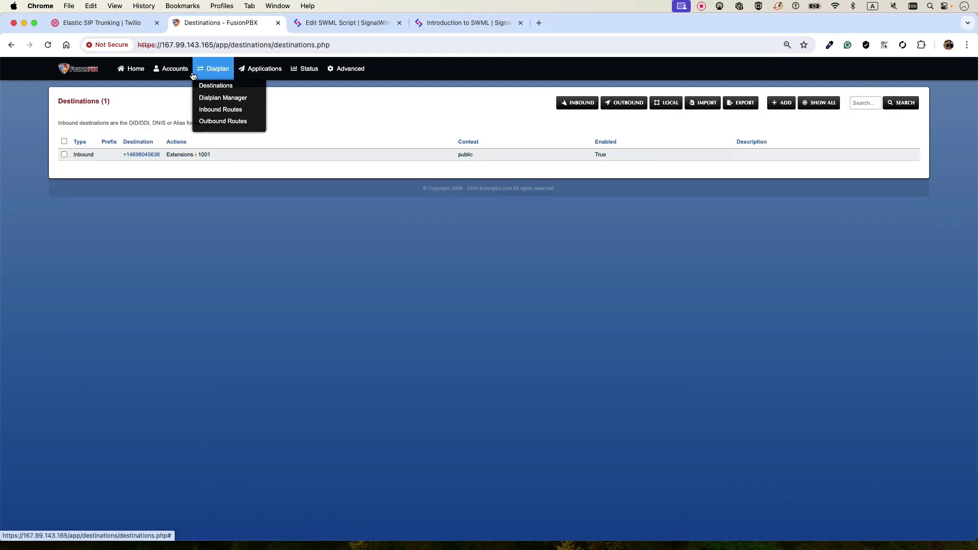
click(213, 113)
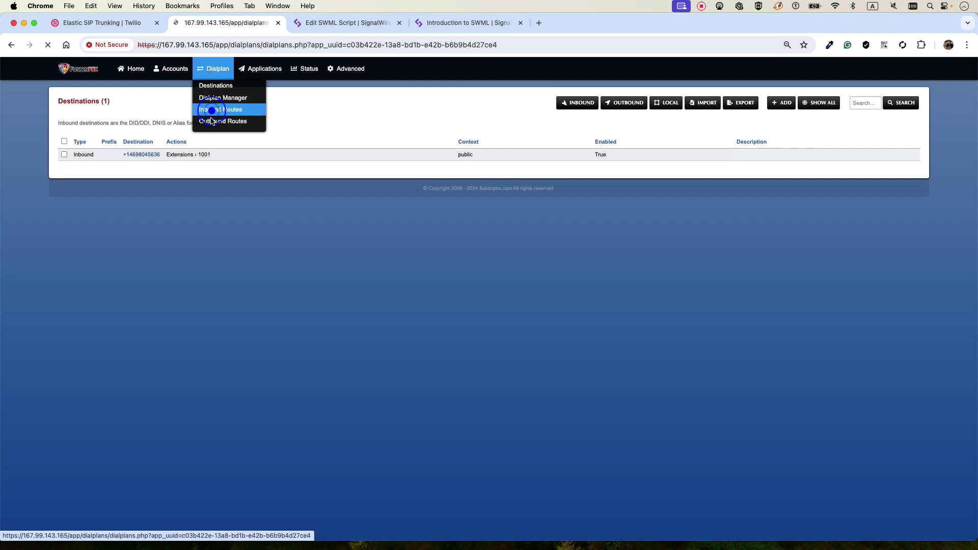
click(92, 163)
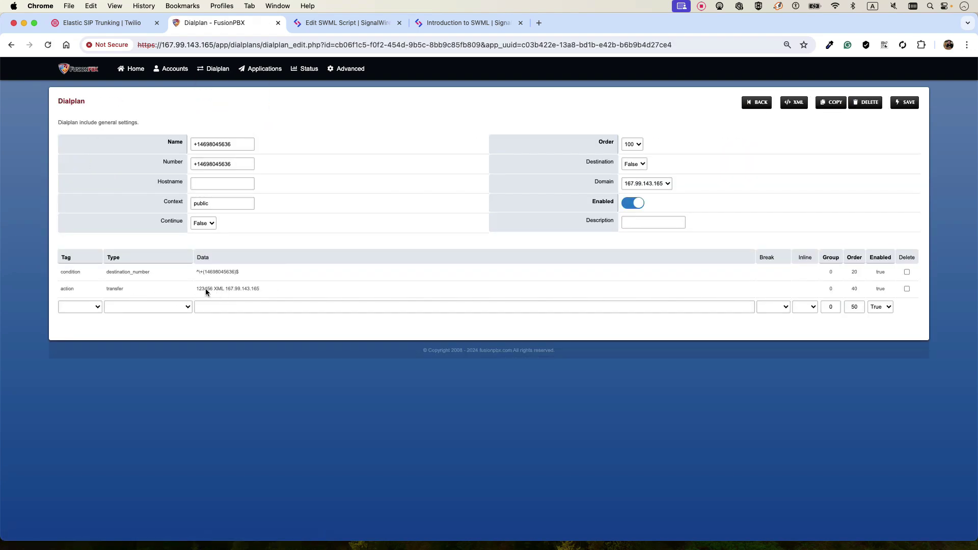
Open the SignalWire.123456 outbound route in FusionPBX and examine the gateway in its bridge action.
mouse_move(213, 71)
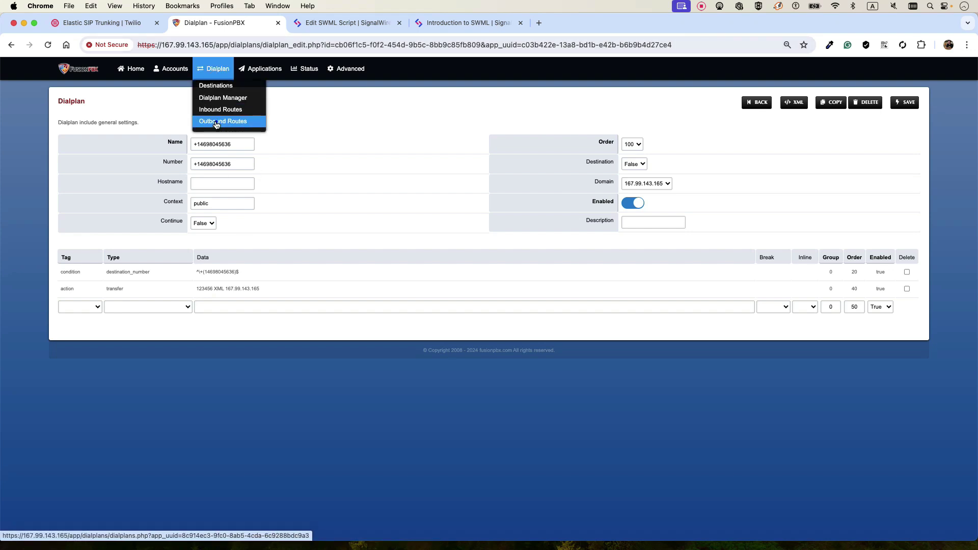
click(216, 122)
click(107, 168)
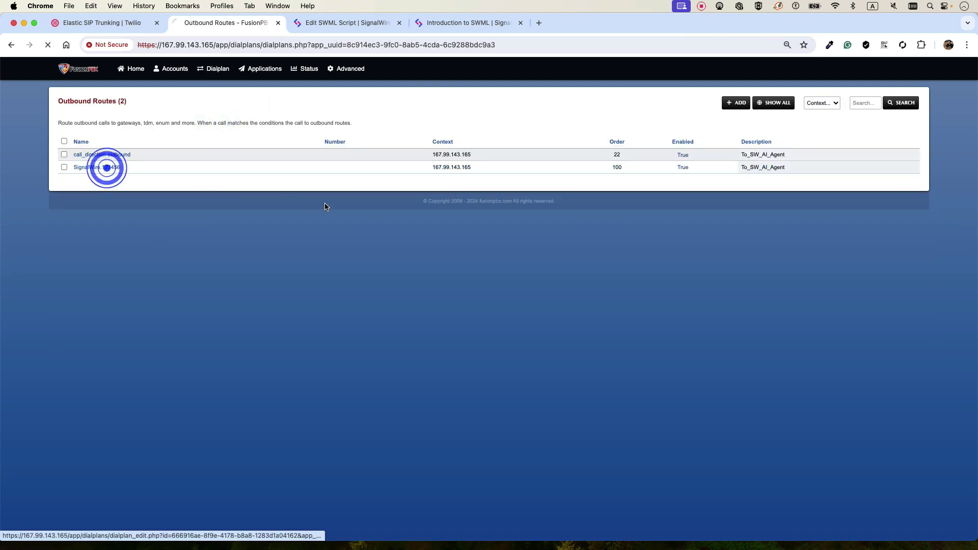
scroll(258, 404, down, 1)
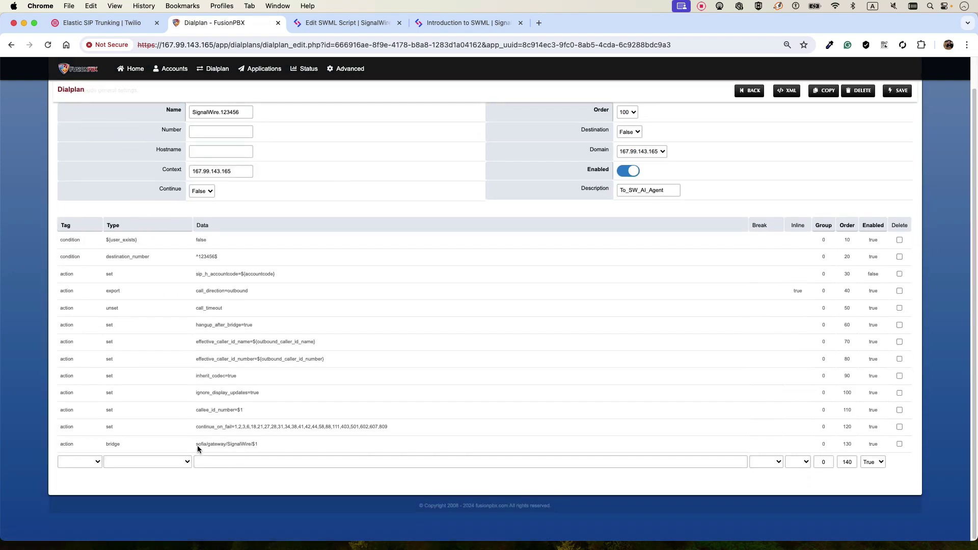
click(198, 446)
text(sofia/gateway/b7314989-c769-441a-ade3-ae852f109a6e/$1)
click(424, 155)
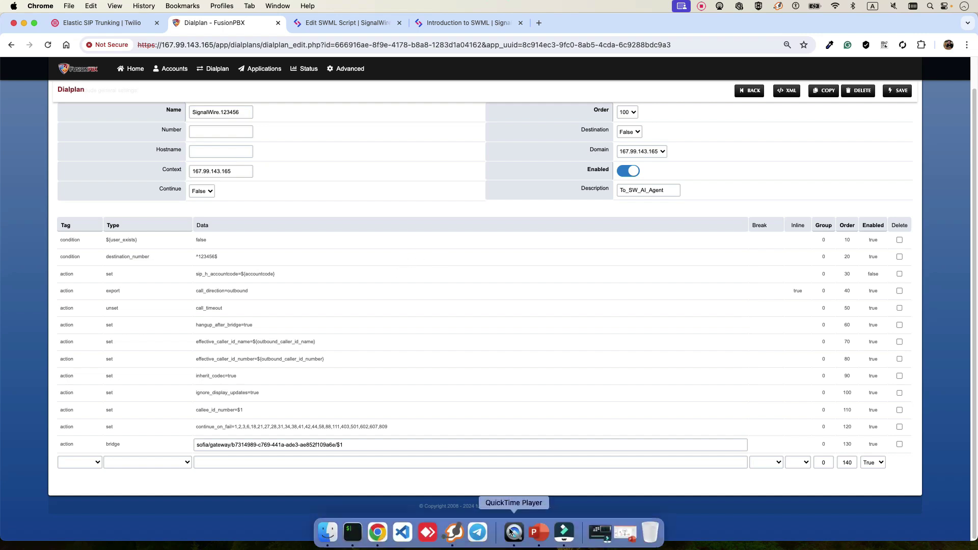
Switch to iTerm2, open the second INVITE's call flow in sngrep, and examine its two endpoint addresses and first INVITE.
click(353, 532)
click(429, 448)
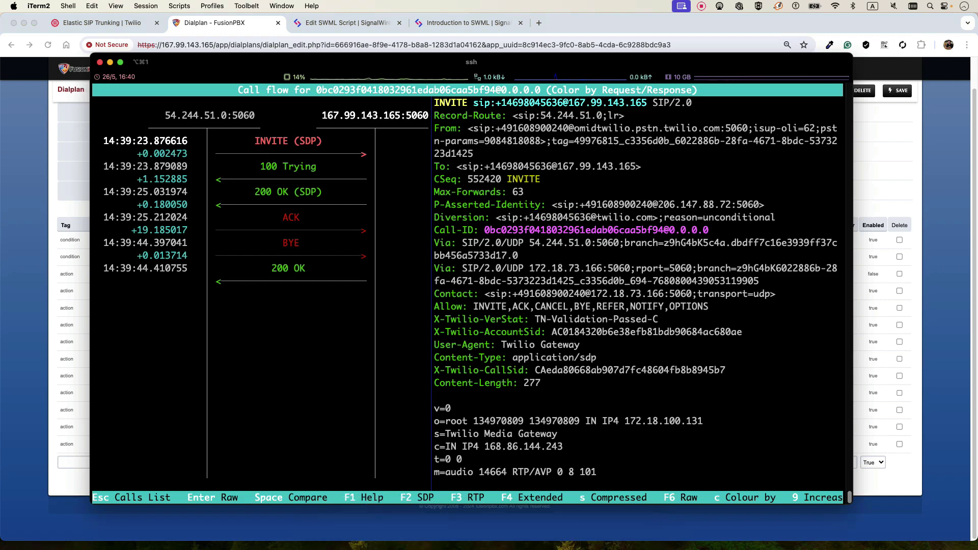
key(Escape)
key(Down)
key(Return)
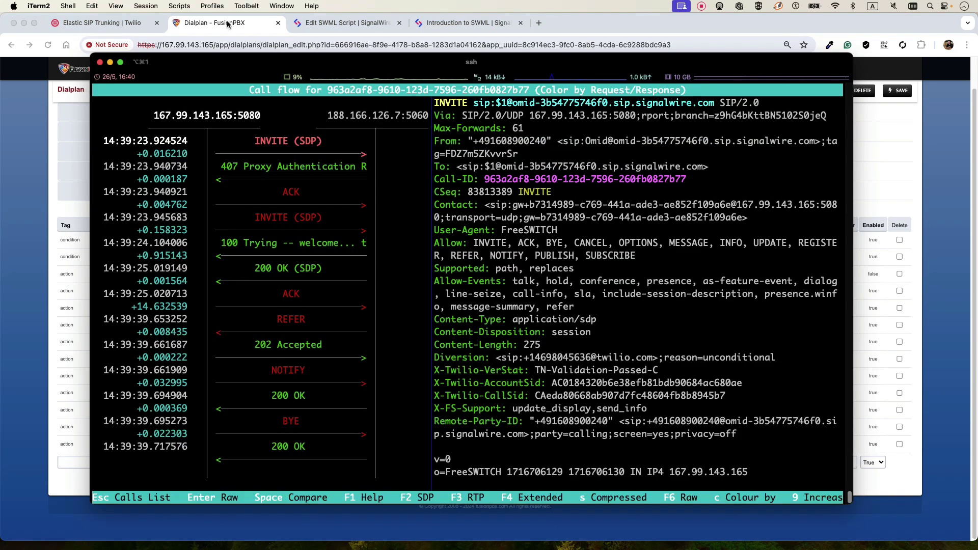
drag(150, 115, 239, 115)
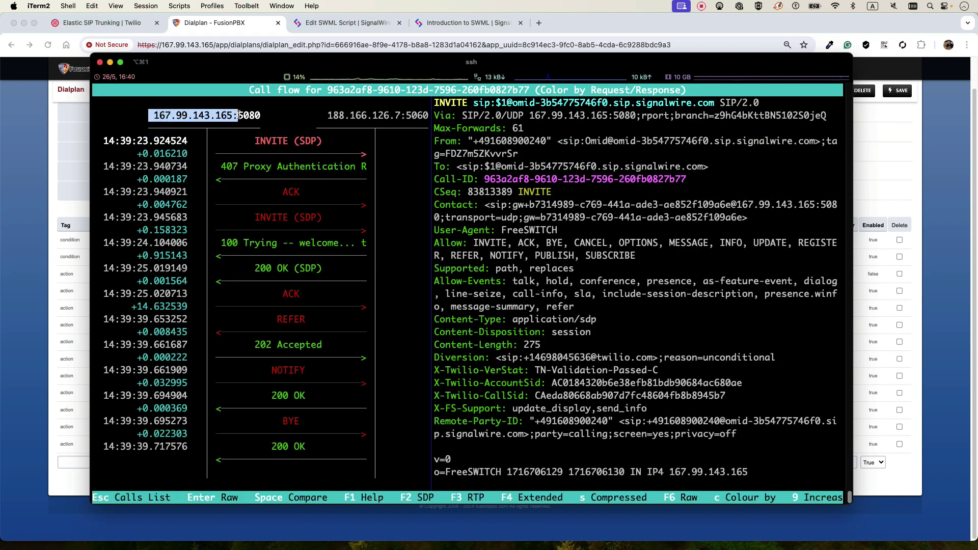
drag(322, 116, 404, 117)
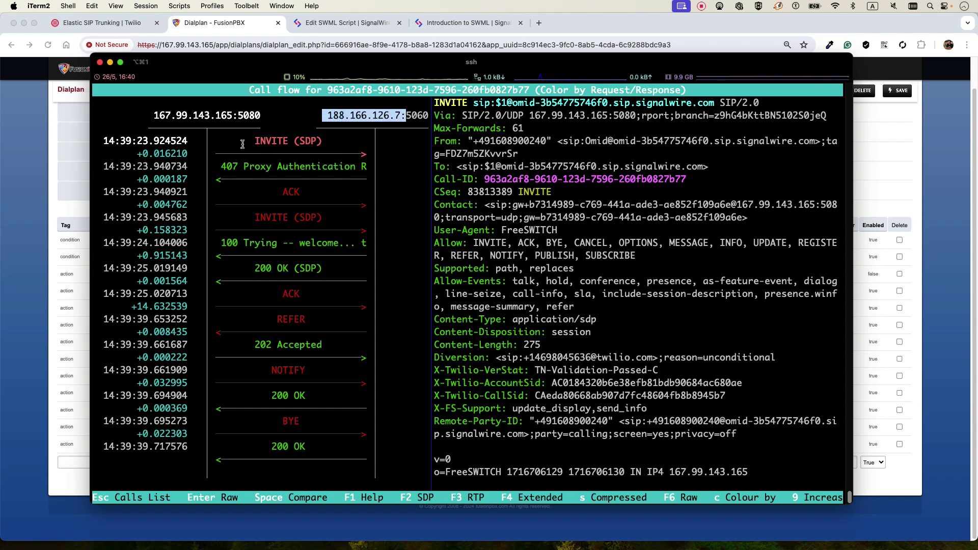
drag(243, 145, 312, 145)
Examine the messages of the SignalWire call flow one by one, from the 407 authentication response through the REFER.
key(Down)
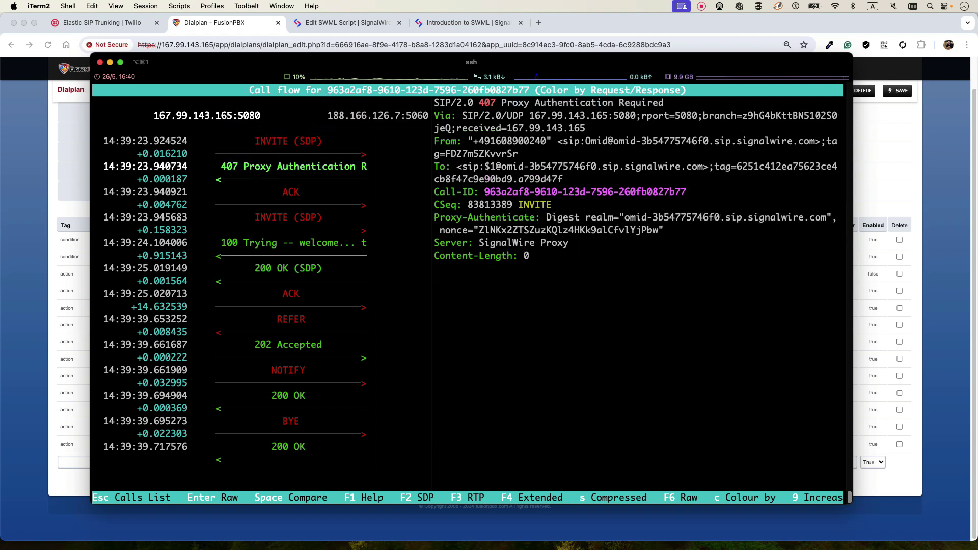
key(Down)
key(Down)
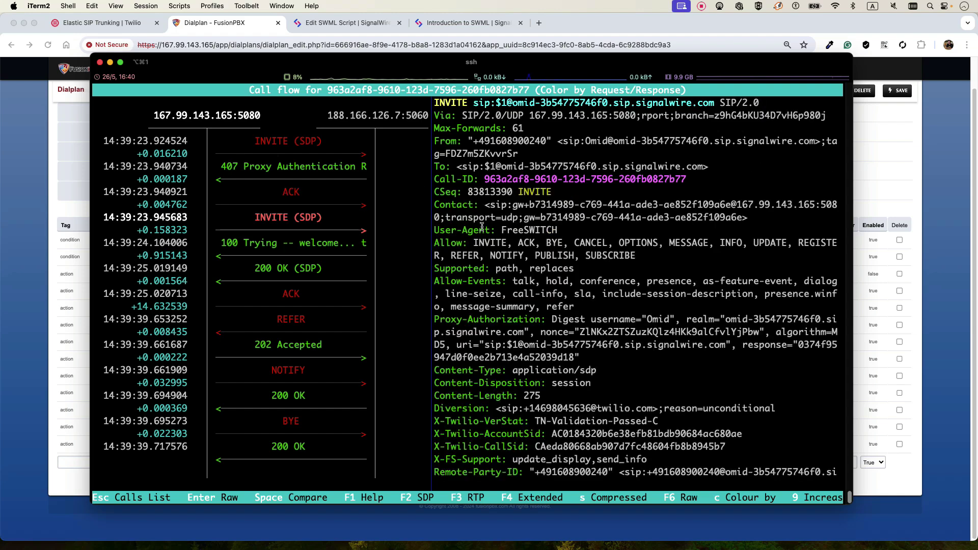
key(Down)
key(Down)
key(Down)
key(Down)
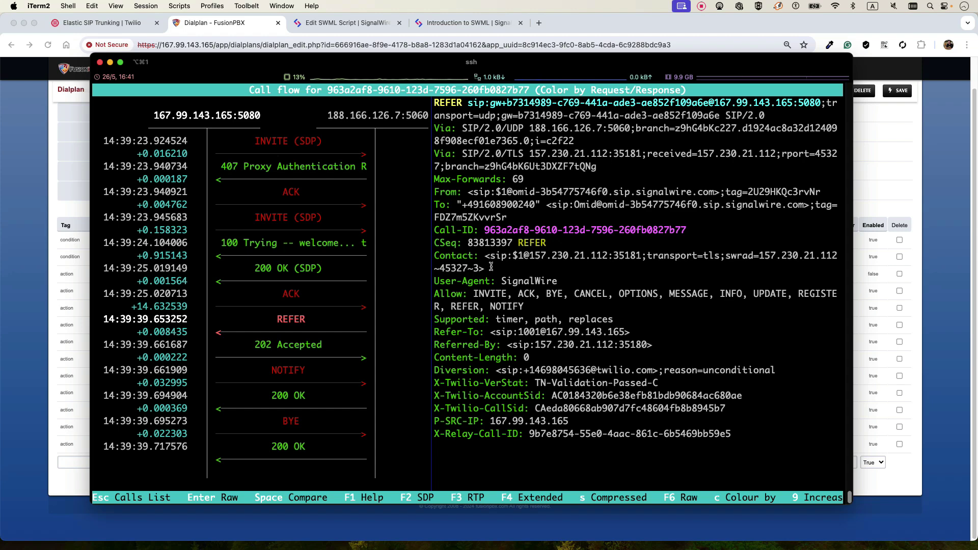
Examine the REFER message and the extension 1001 target in its Refer-To header.
drag(310, 318, 276, 320)
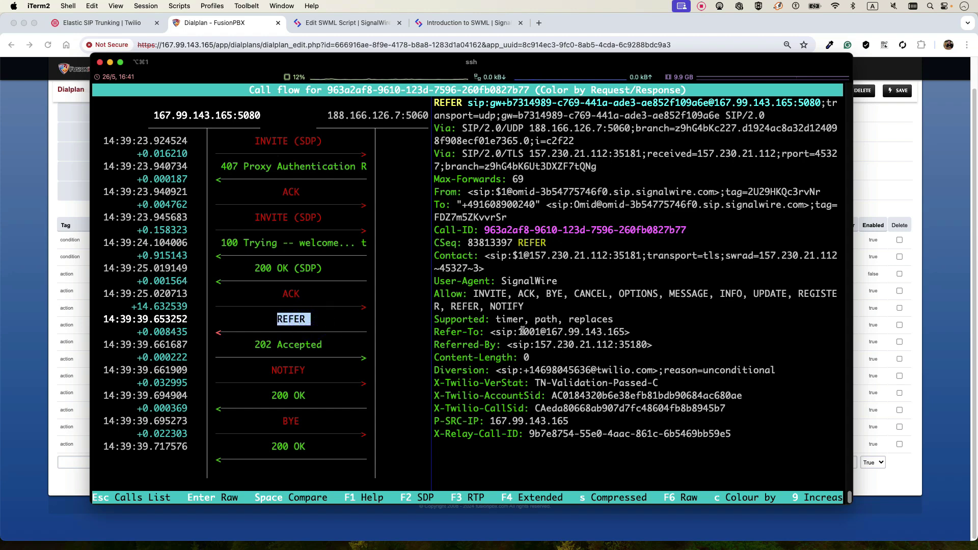
drag(518, 332, 626, 334)
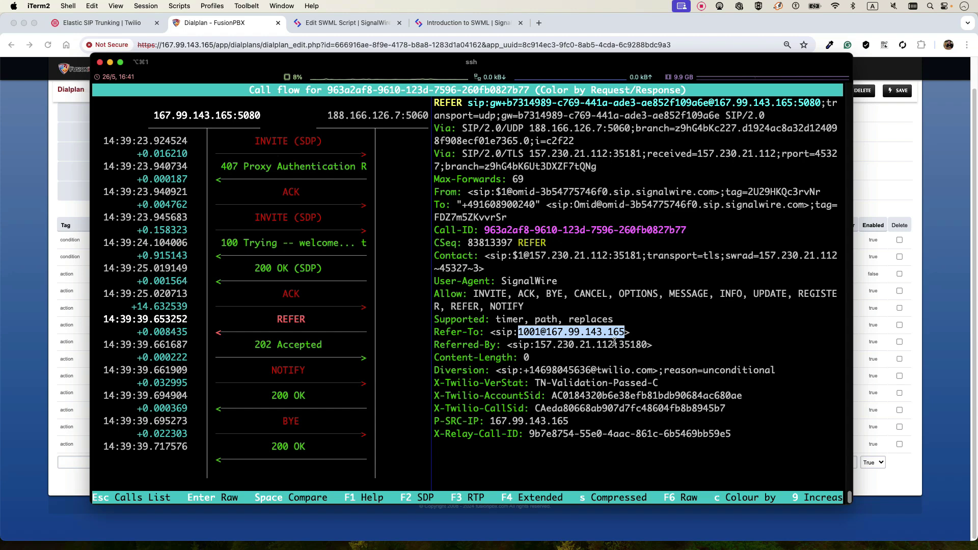
click(511, 280)
Return to the sngrep calls list, open the third INVITE's call flow, and examine its destination address.
key(Escape)
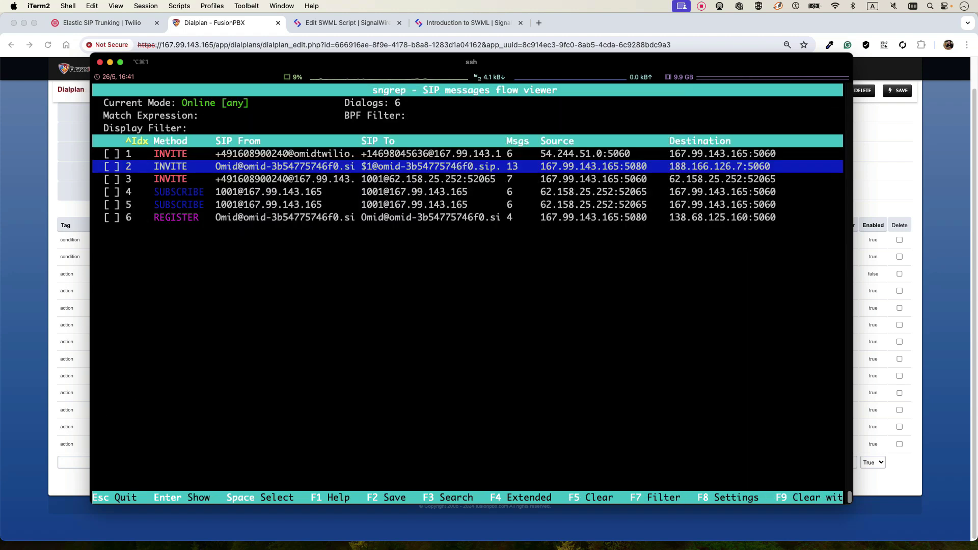
key(Down)
key(Return)
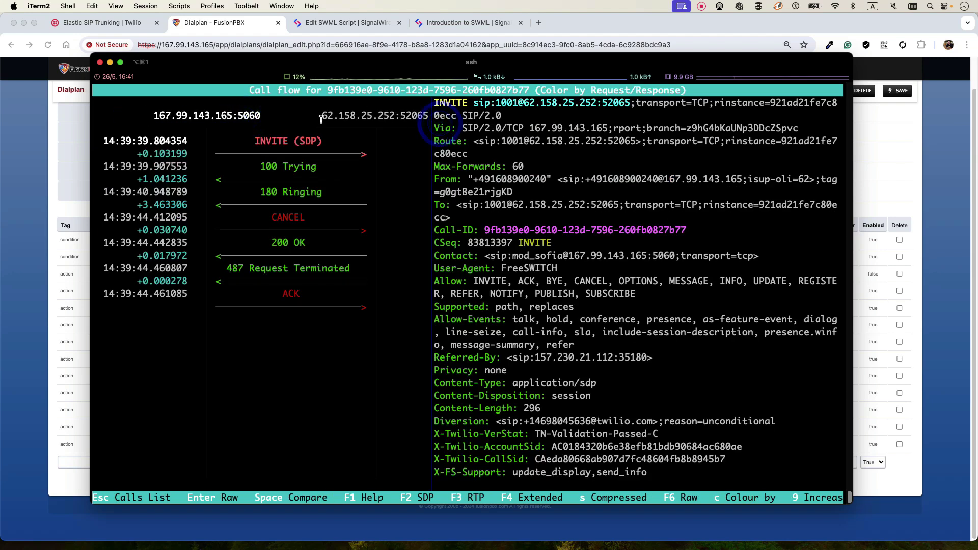
drag(322, 116, 414, 118)
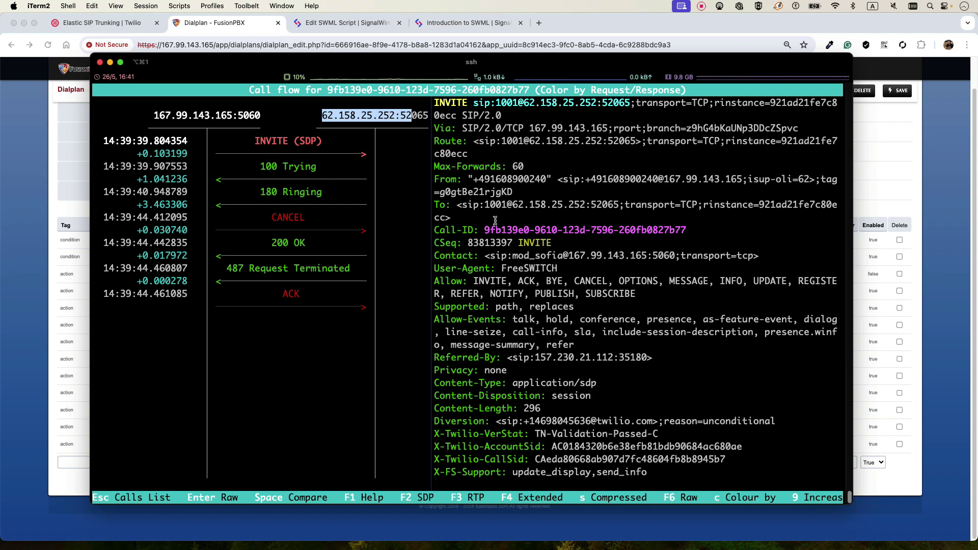
click(497, 248)
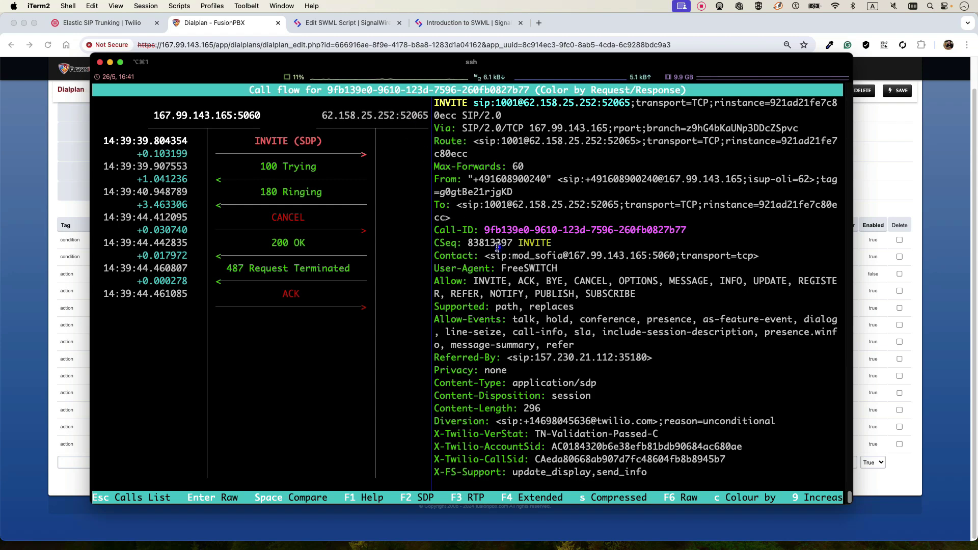
Mark the first three INVITE dialogs in the sngrep calls list and open their combined call flow.
key(Escape)
key(Up)
key(Up)
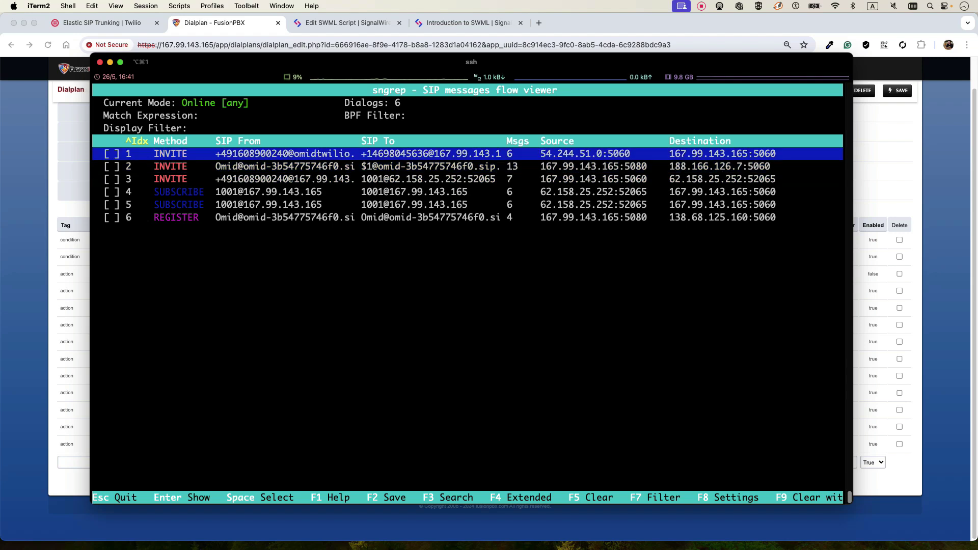
key(space)
key(space)
key(Down)
key(space)
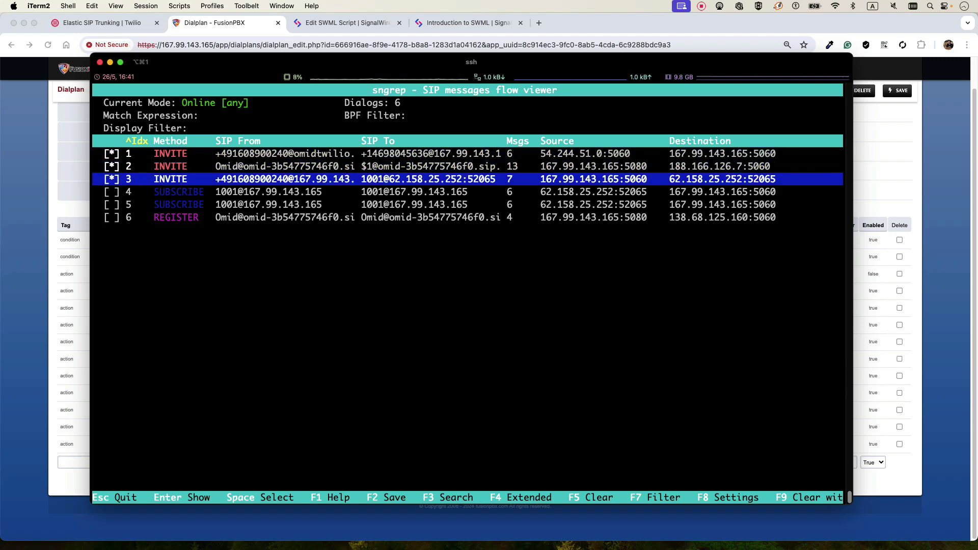
key(Return)
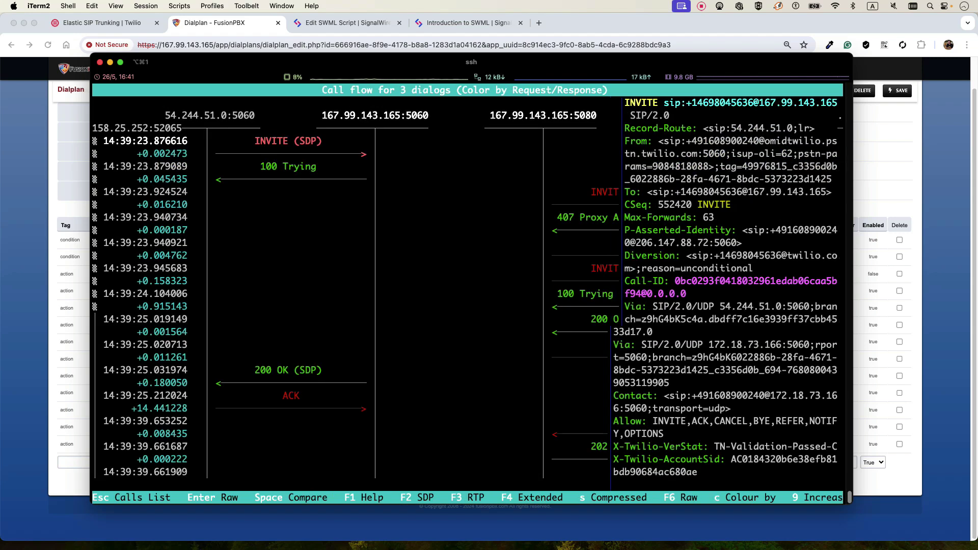
Narrow the raw message pane of the combined call flow and examine the Twilio, FusionPBX and SignalWire endpoint addresses.
key(0)
key(0)
key(0)
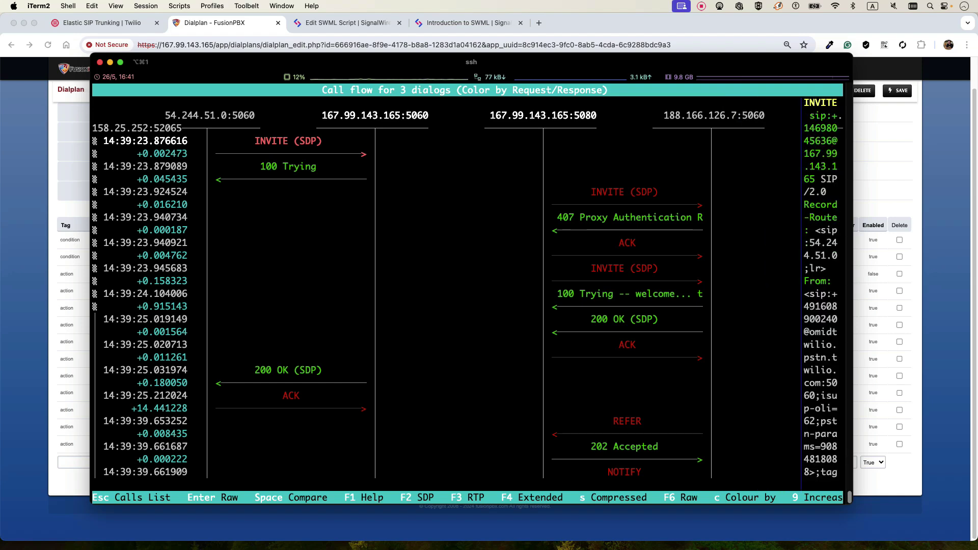
drag(152, 120, 193, 115)
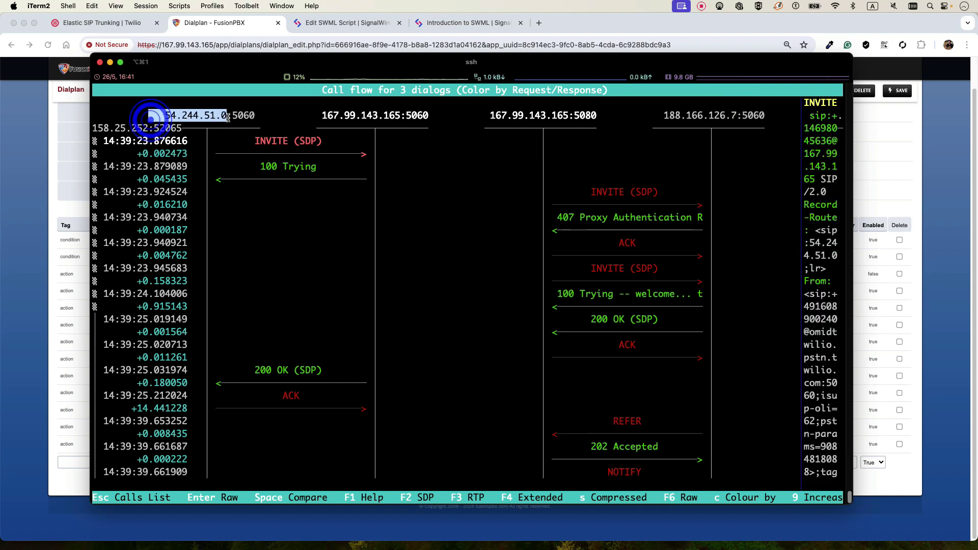
drag(314, 117, 405, 116)
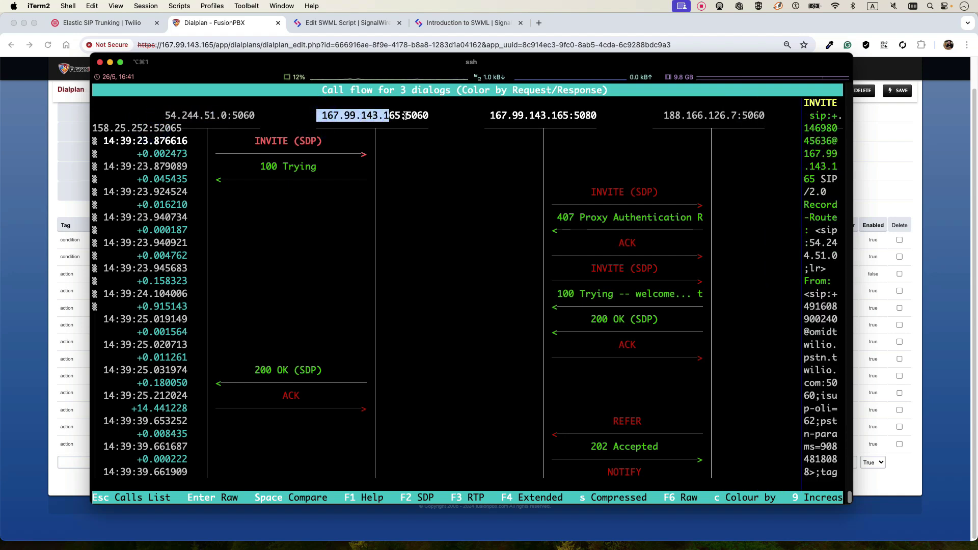
drag(485, 116, 578, 119)
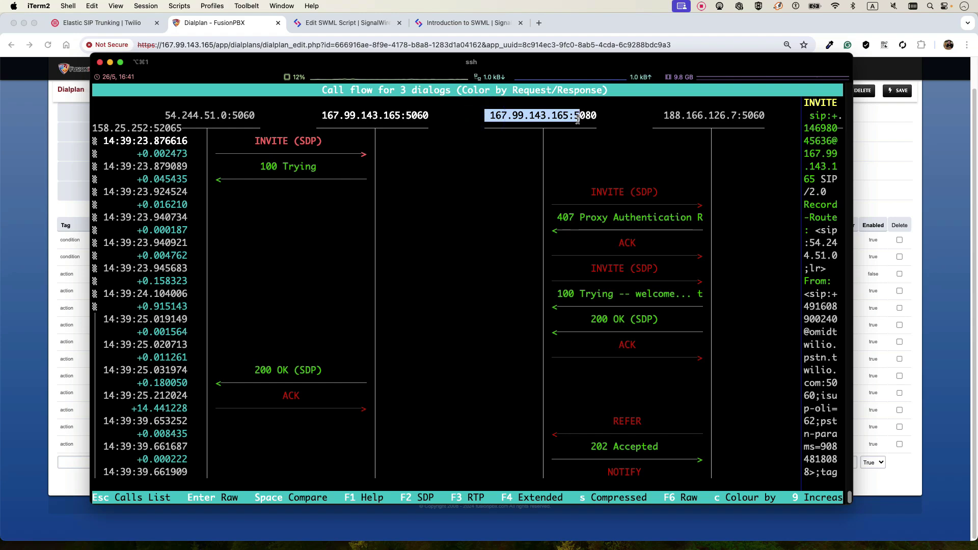
drag(668, 116, 759, 116)
Follow the combined call flow's messages down to the 100 Trying reply to the INVITE for extension 1001.
key(Down)
key(Down)
key(Down)
key(Down)
key(Down)
key(Down)
key(Down)
key(Down)
key(Down)
key(Down)
key(Down)
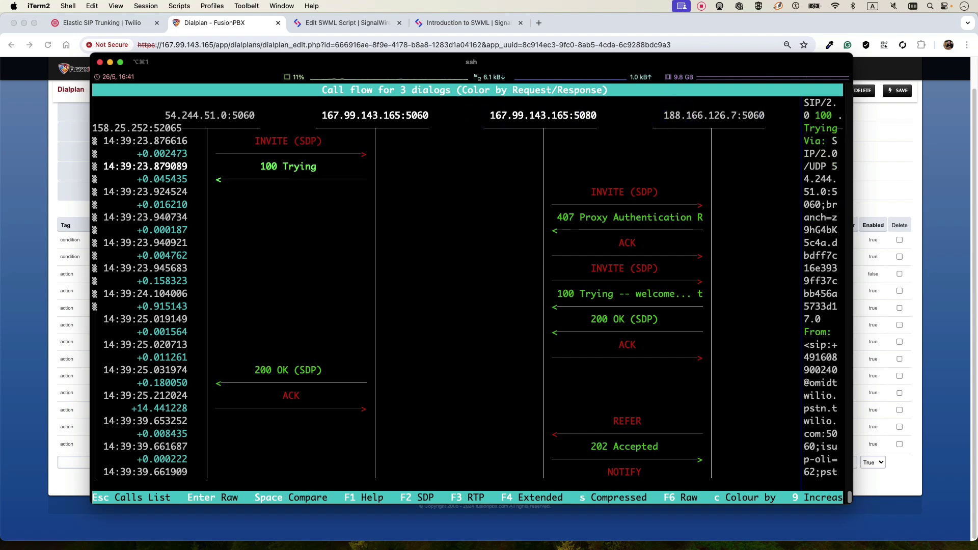
key(Down)
key(Down)
key(Down)
key(Down)
key(Down)
key(Down)
key(Down)
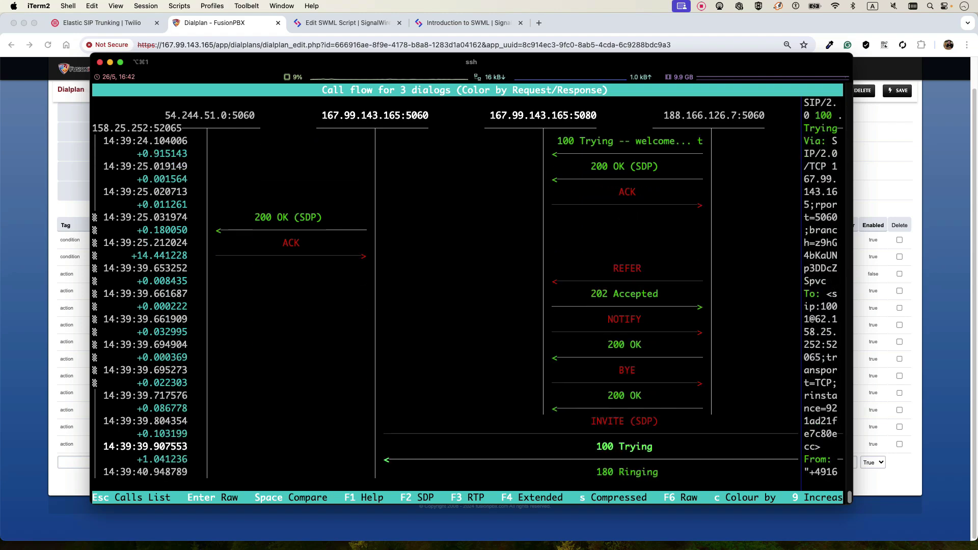
Enlarge the call-flow area and the terminal window to fit the fifth endpoint column, and examine that endpoint's address.
key(0)
key(0)
key(0)
key(0)
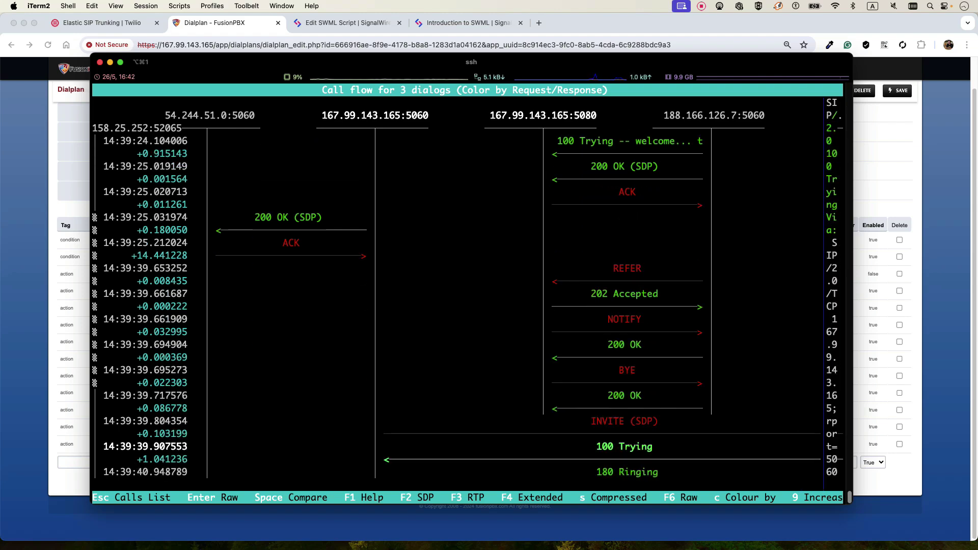
drag(277, 60, 184, 54)
drag(766, 47, 915, 38)
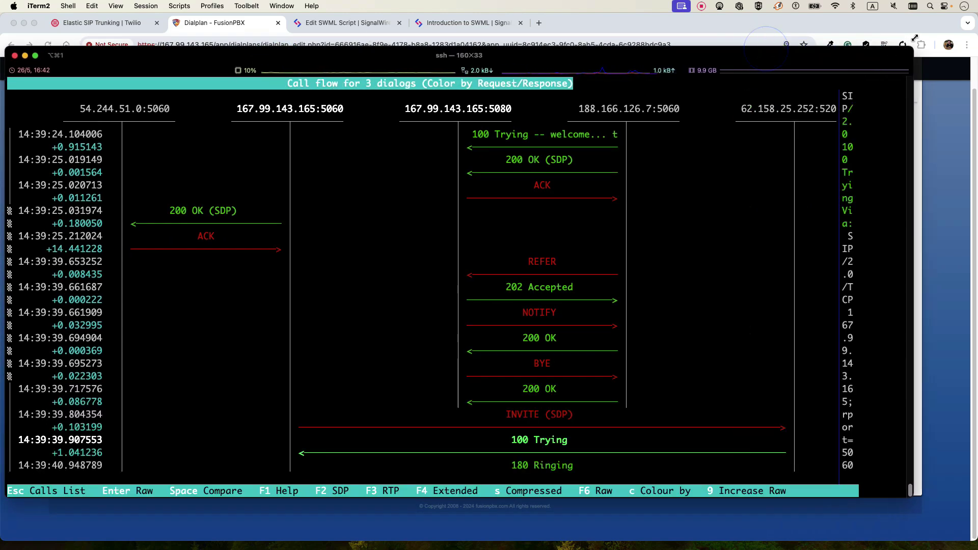
drag(737, 108, 836, 109)
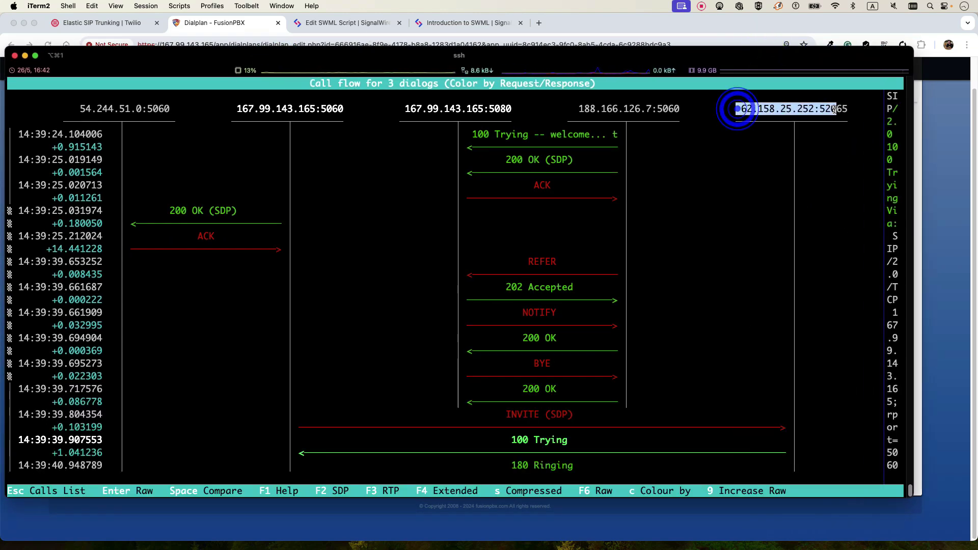
Trace the combined call flow's messages back up to the first INVITE, and return to the sngrep calls list.
click(573, 338)
key(Up)
key(Up)
key(Up)
key(Up)
key(Up)
key(Up)
key(Up)
key(Up)
key(Up)
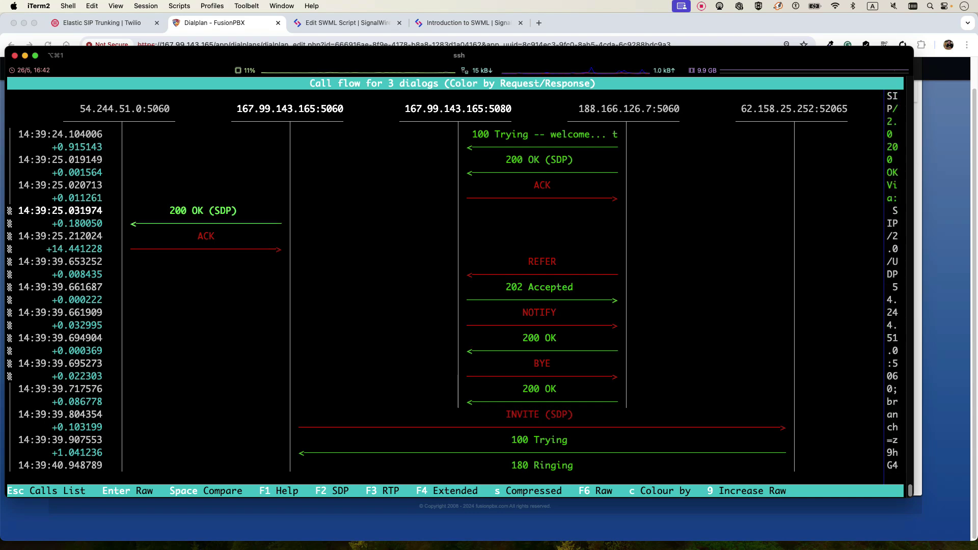
key(Up)
key(Up)
key(Up)
key(Up)
key(Up)
key(Up)
key(Up)
key(Up)
key(Escape)
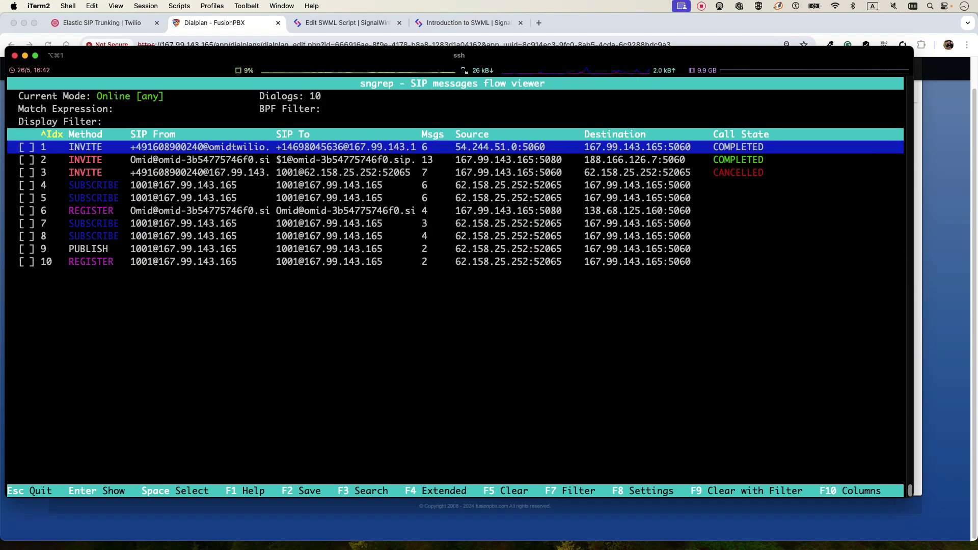